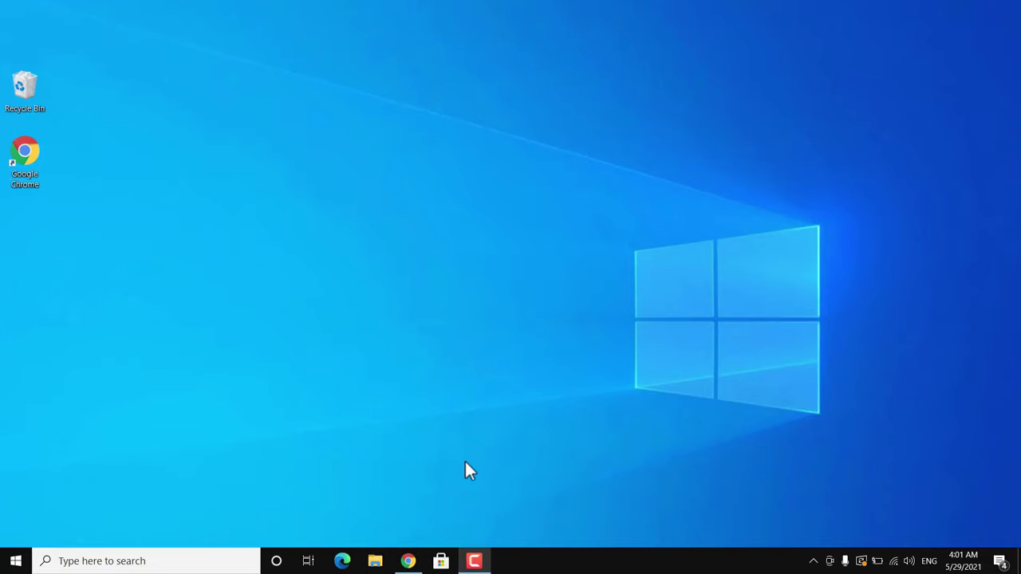
Try to launch Microsoft Store directly and through a Windows search for "mic".
click(443, 561)
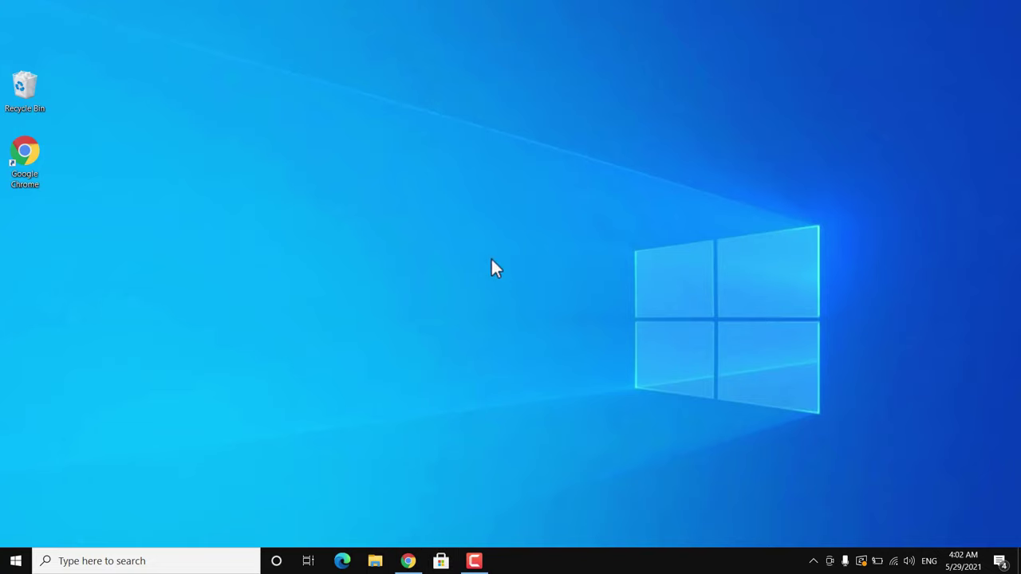
click(164, 562)
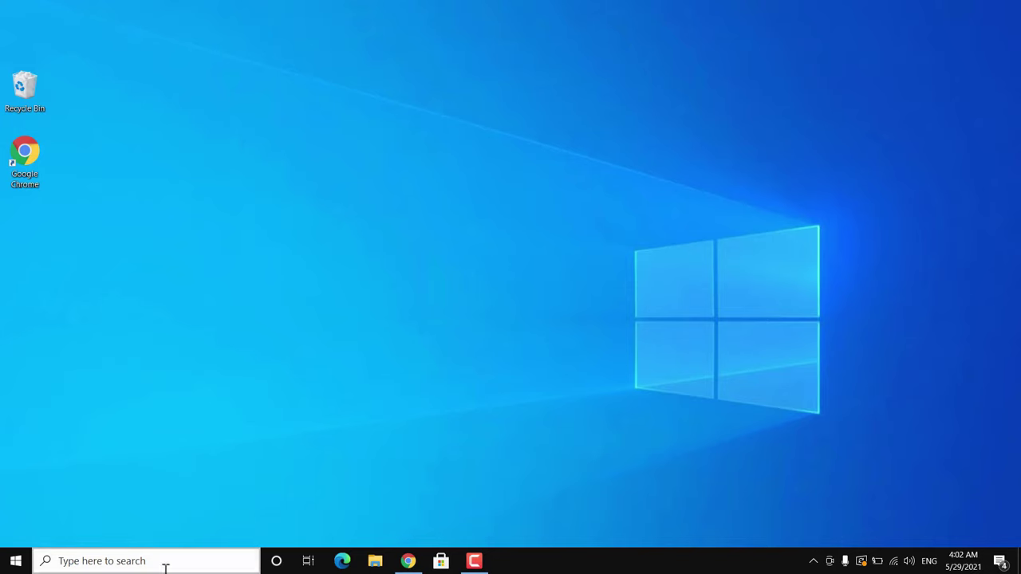
text(mic)
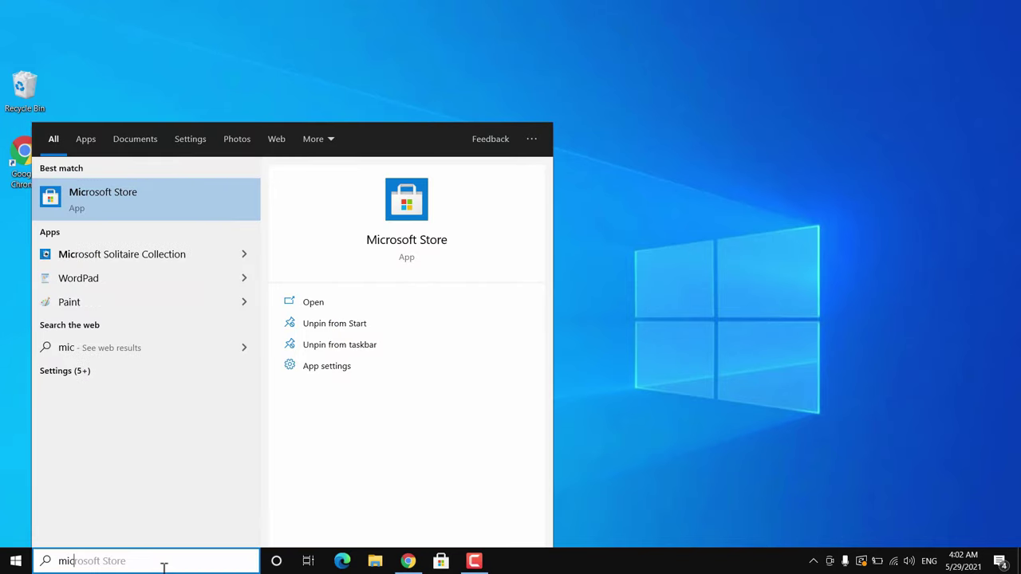
click(156, 196)
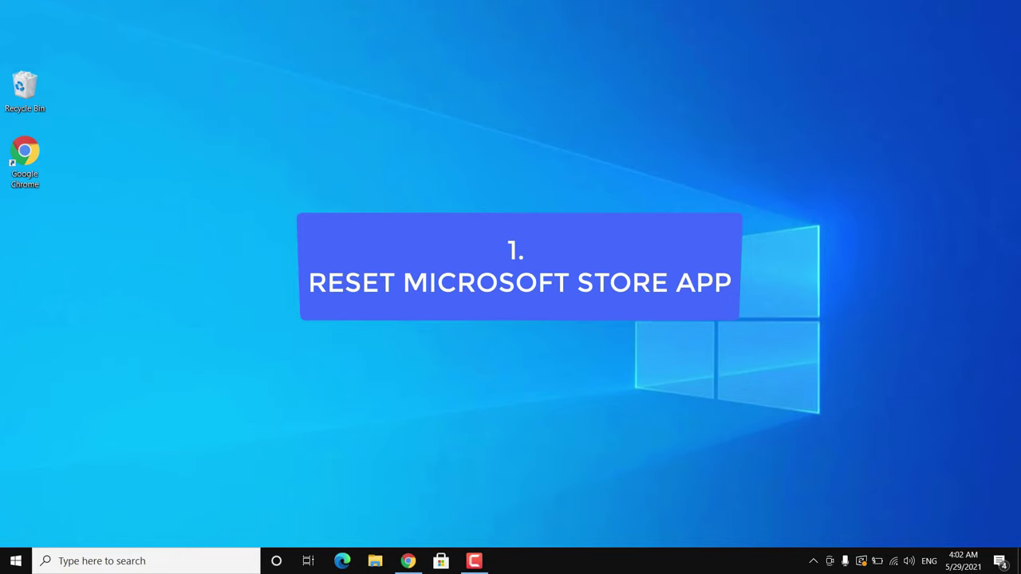
Open the Apps & features page in Windows Settings and filter the app list by "microsoft".
click(15, 561)
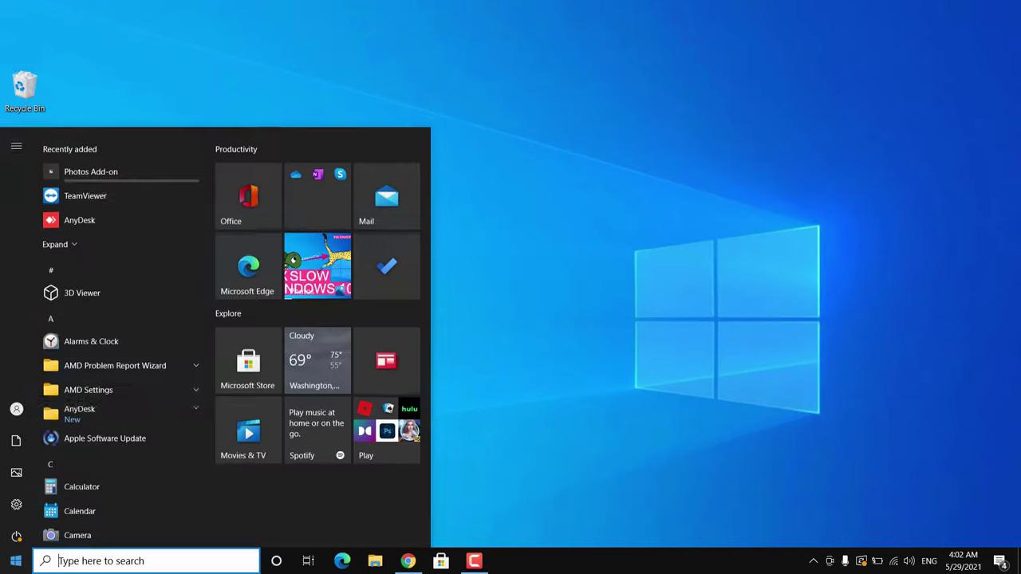
click(17, 499)
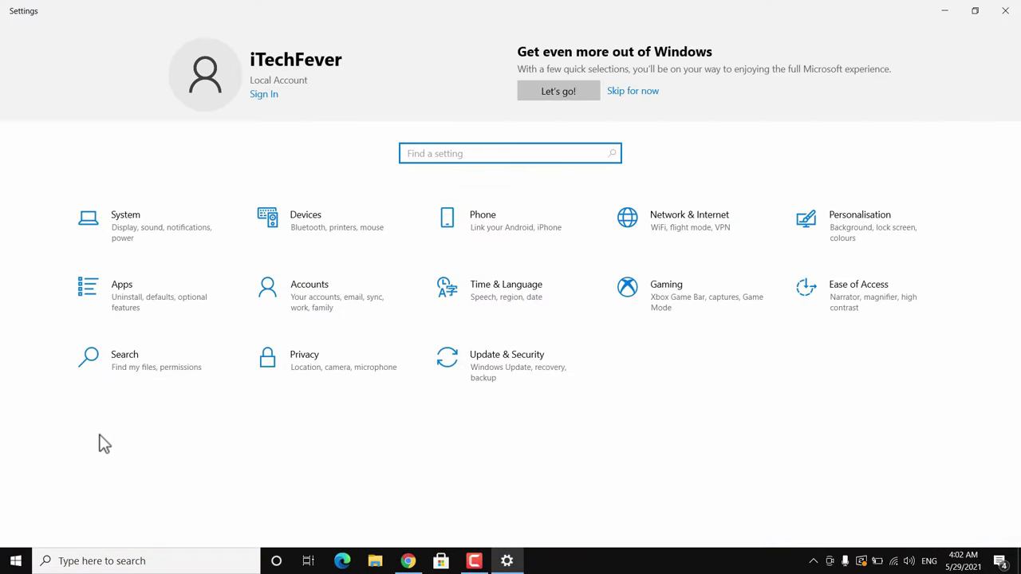
click(162, 288)
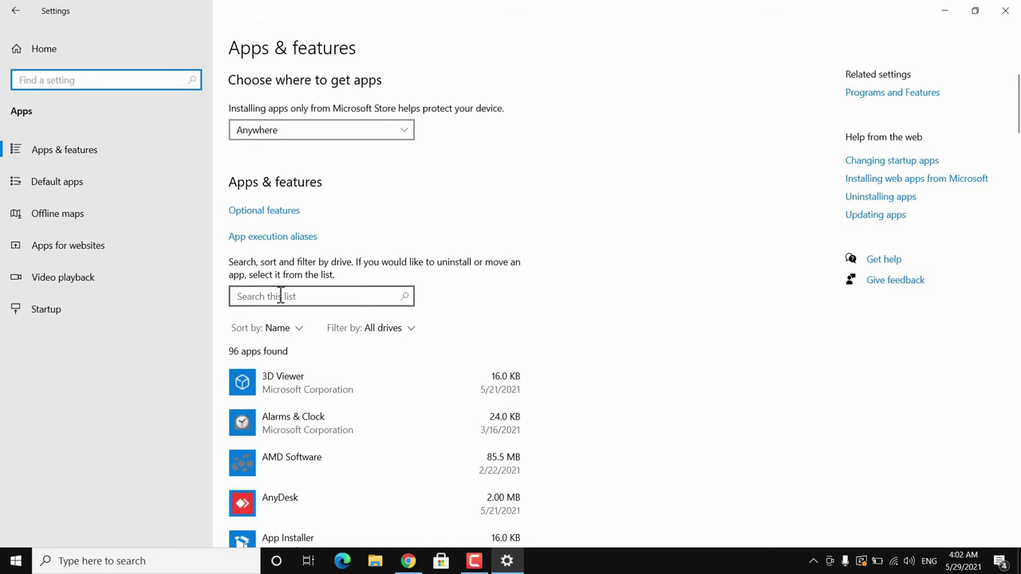
click(282, 297)
text(microsoft)
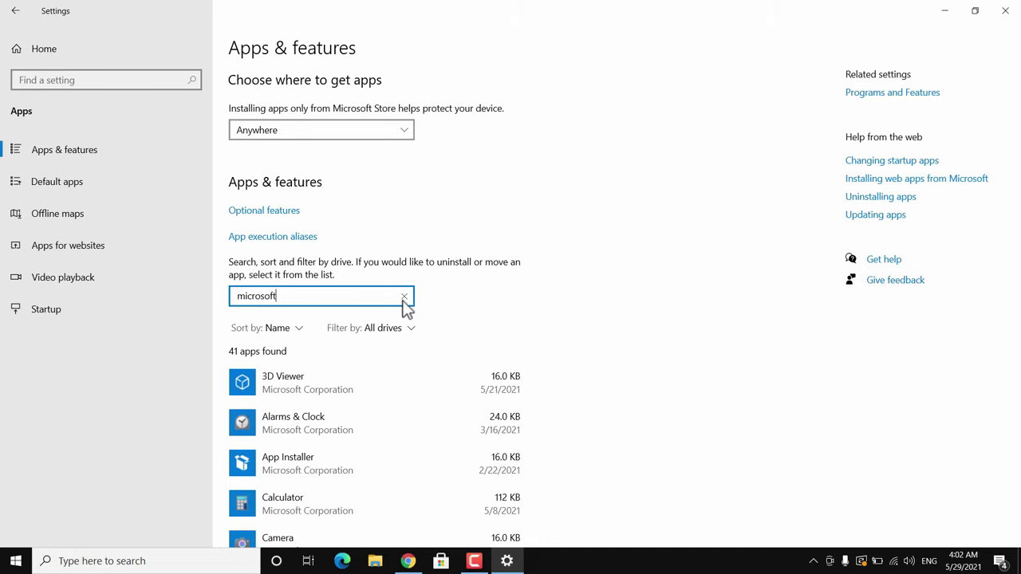
Find Microsoft Store in the filtered app list and open its advanced options.
scroll(567, 366, down, 1)
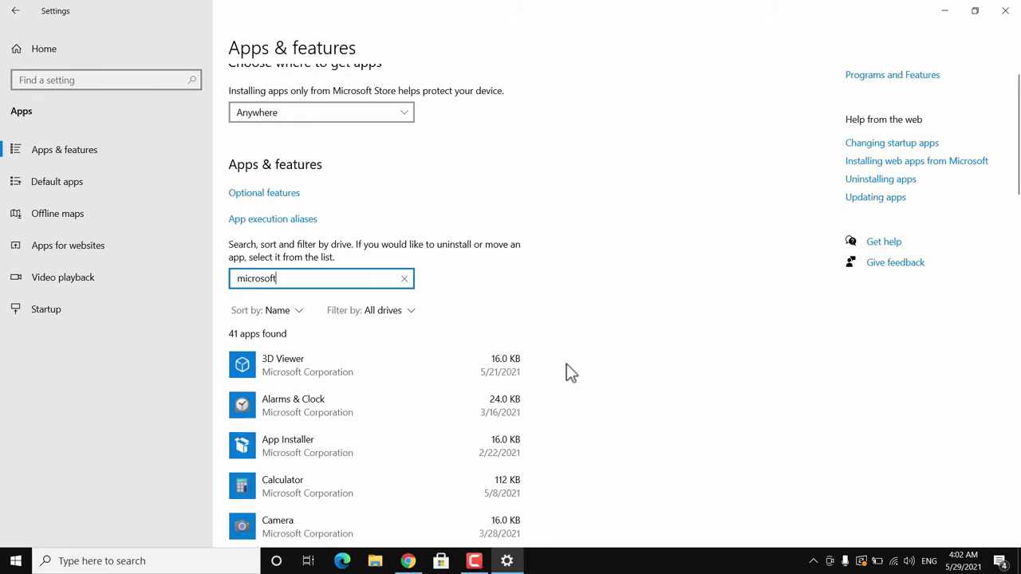
scroll(566, 365, down, 6)
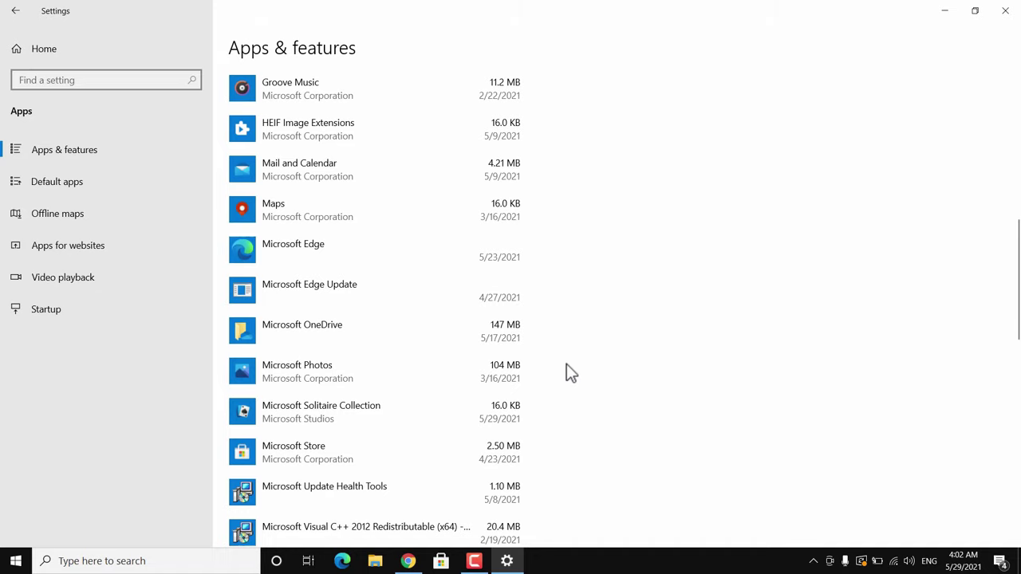
click(398, 467)
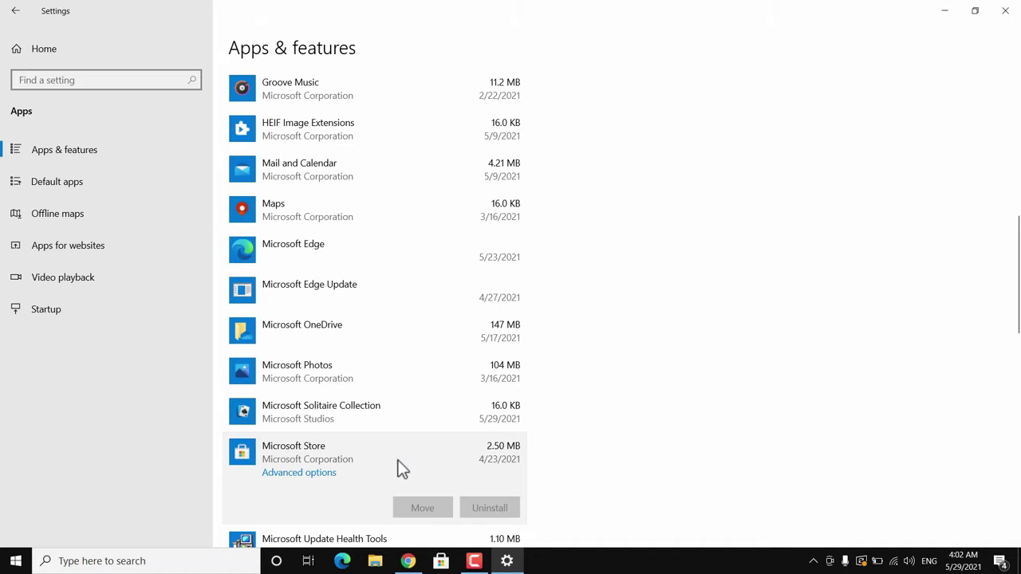
click(308, 473)
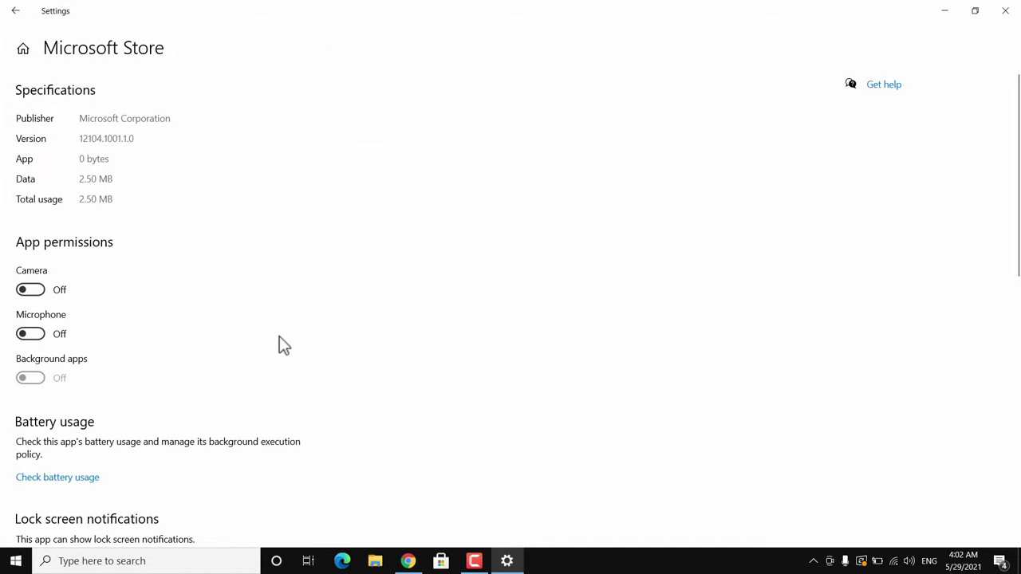
Reset the Microsoft Store app, confirming deletion of its data, and close Settings.
scroll(279, 336, down, 5)
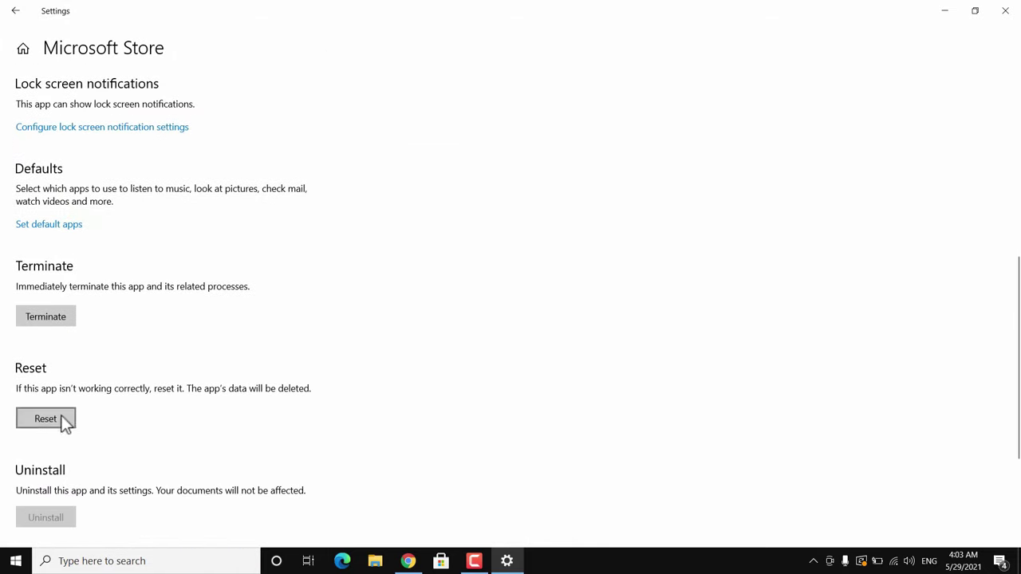
click(50, 419)
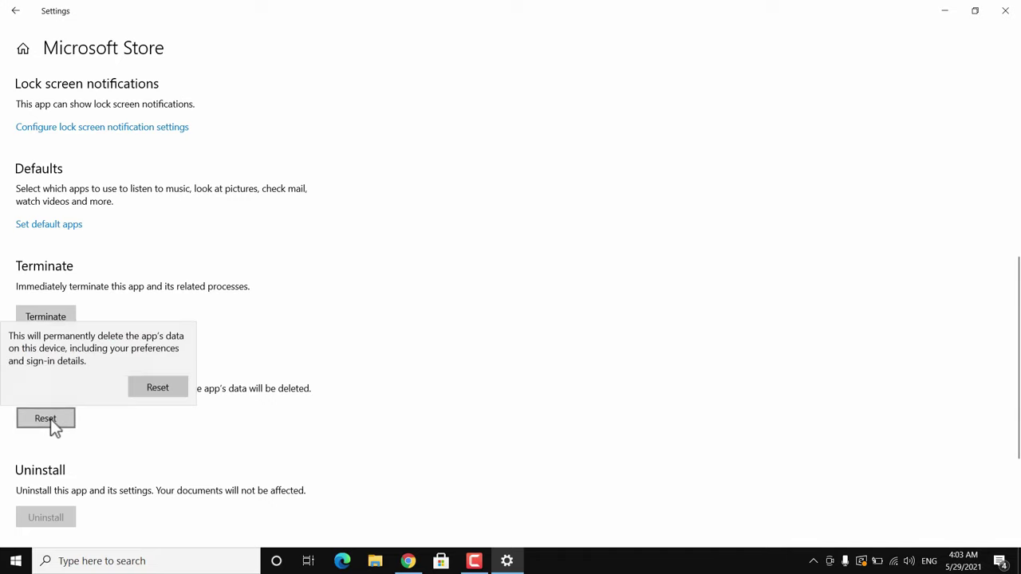
click(160, 386)
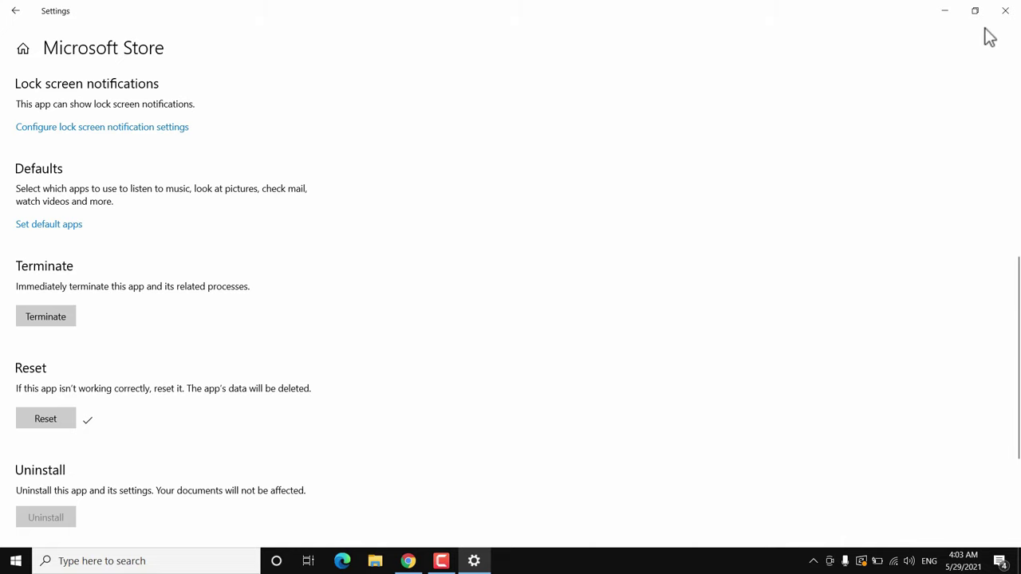
click(1006, 10)
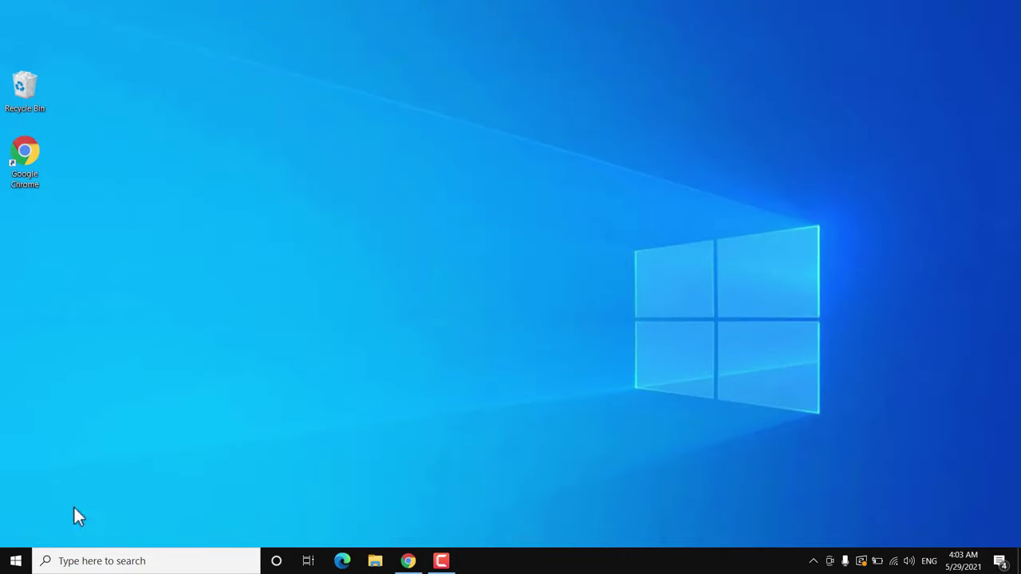
Show the computer's power options, including the one for restarting.
click(15, 561)
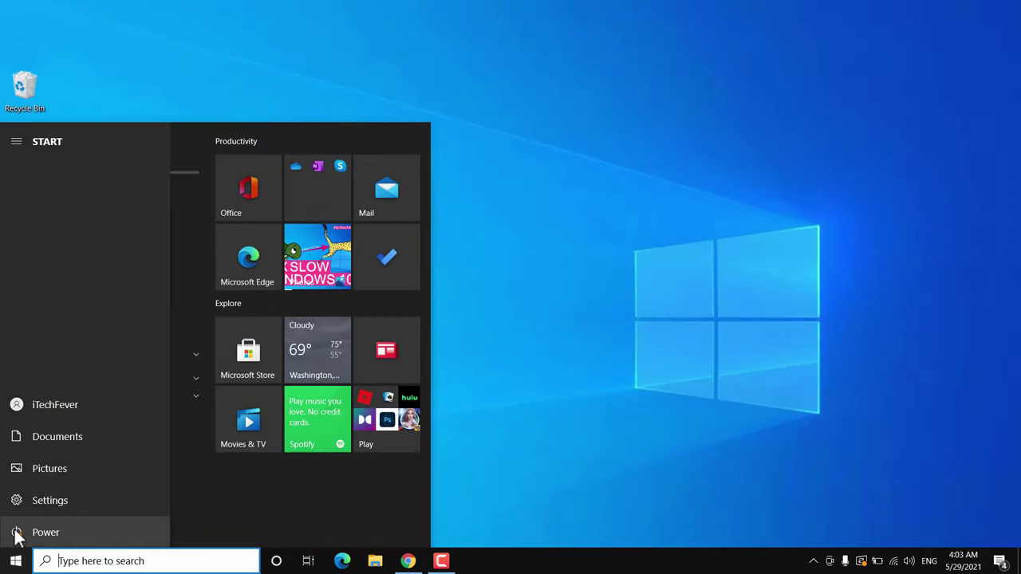
click(31, 532)
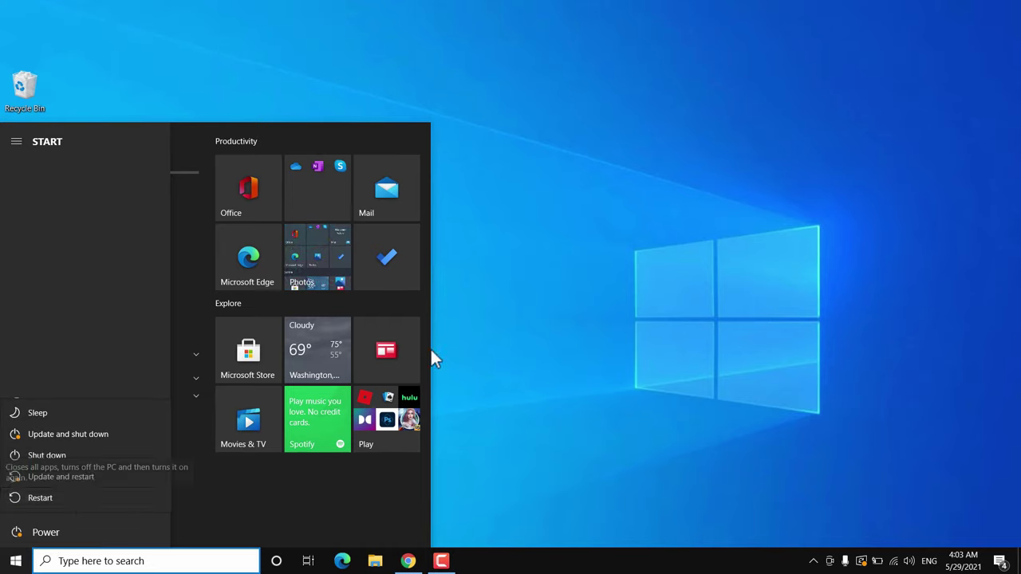
Search Windows for "mic", launch Microsoft Store to check that it opens, and close it.
click(157, 561)
text(mic)
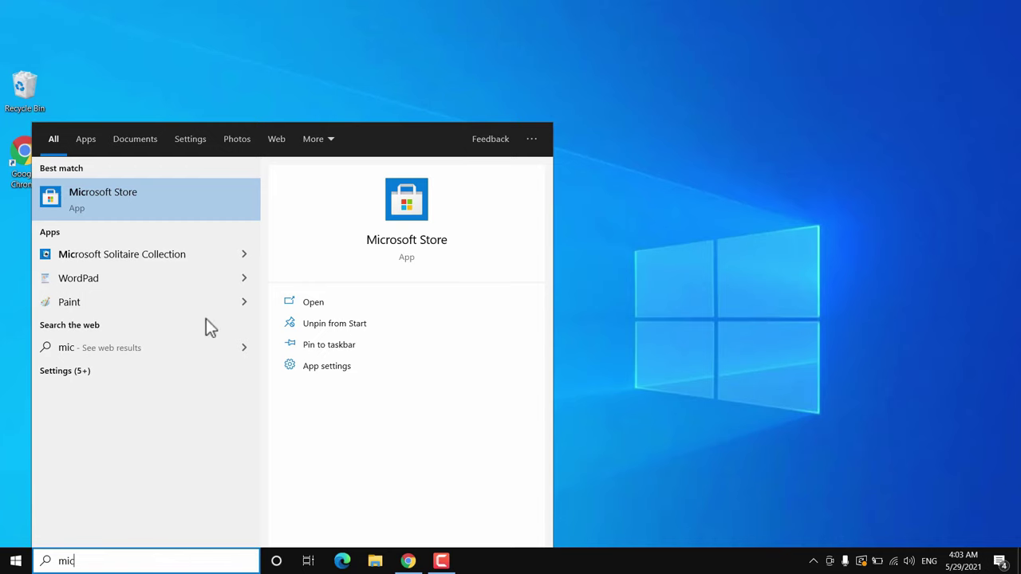
click(209, 192)
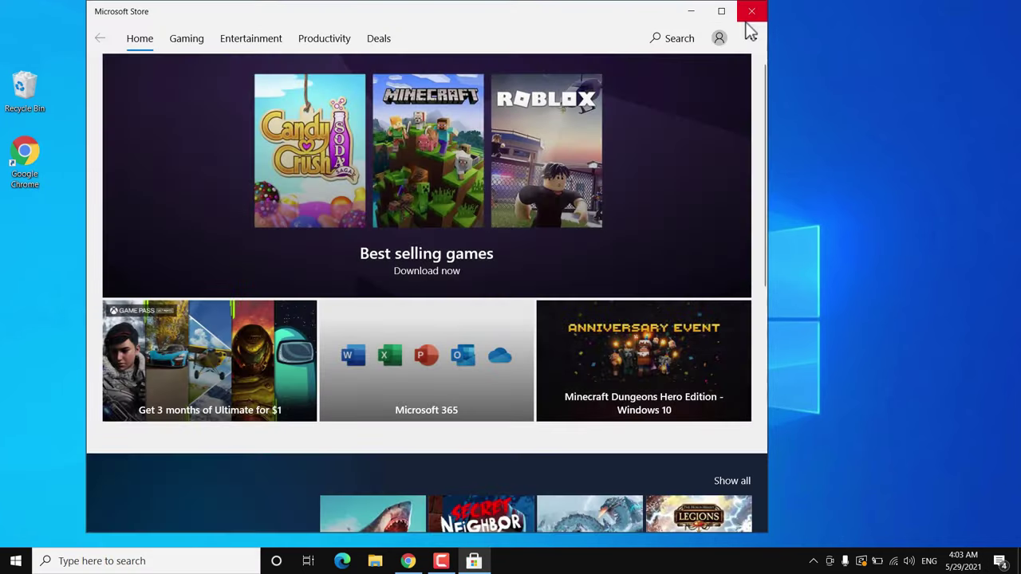
click(751, 11)
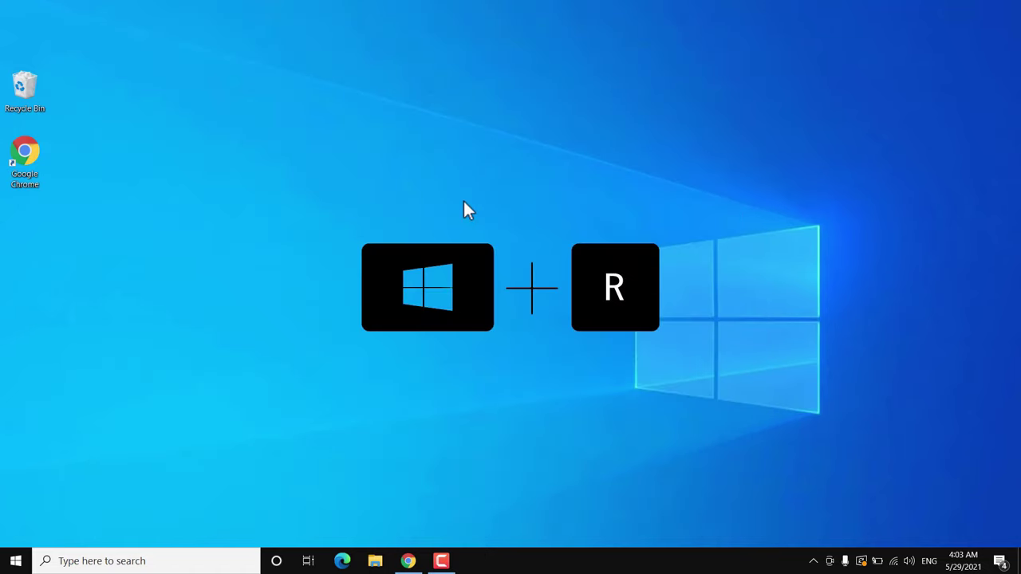
Run the wsreset command from the Run dialog to clear the Store cache, and close the Microsoft Store window.
key(super+r)
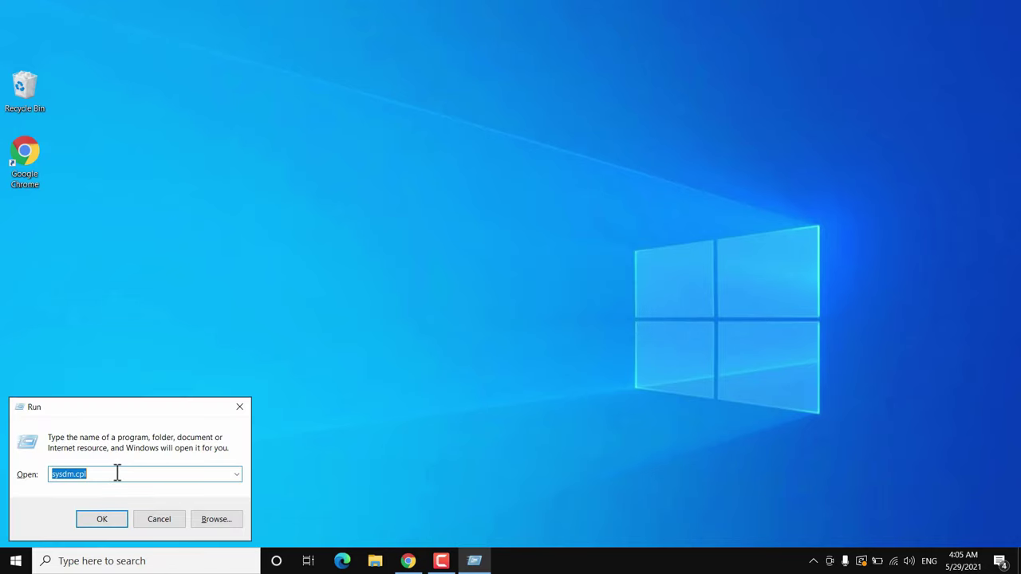
key(BackSpace)
text(wsre)
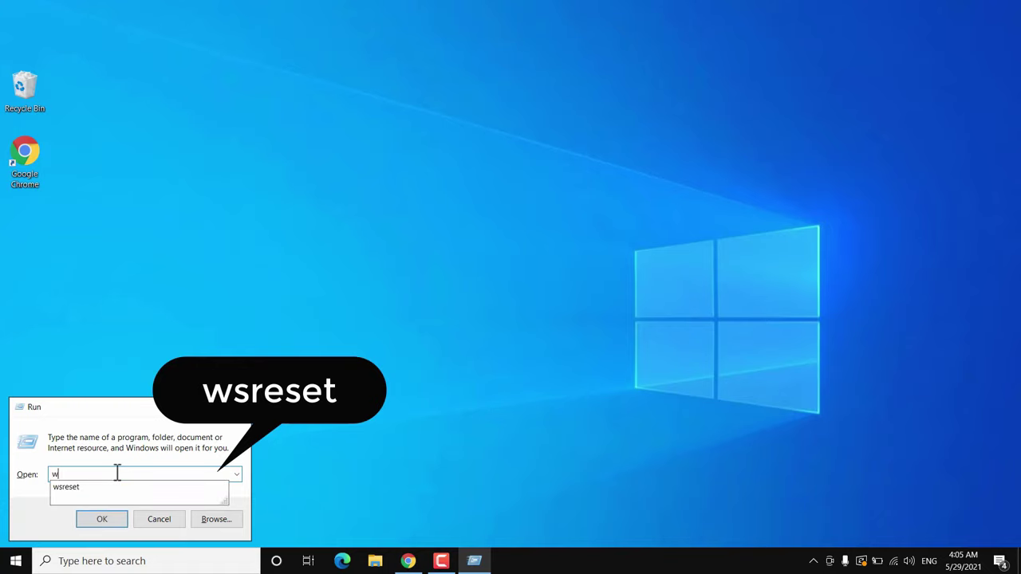
text(set)
click(102, 519)
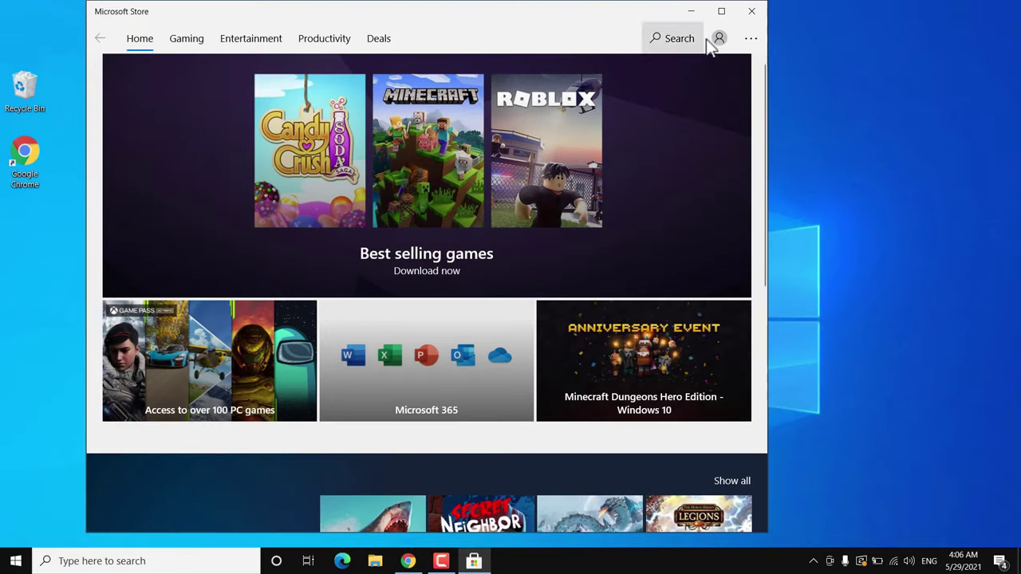
click(752, 13)
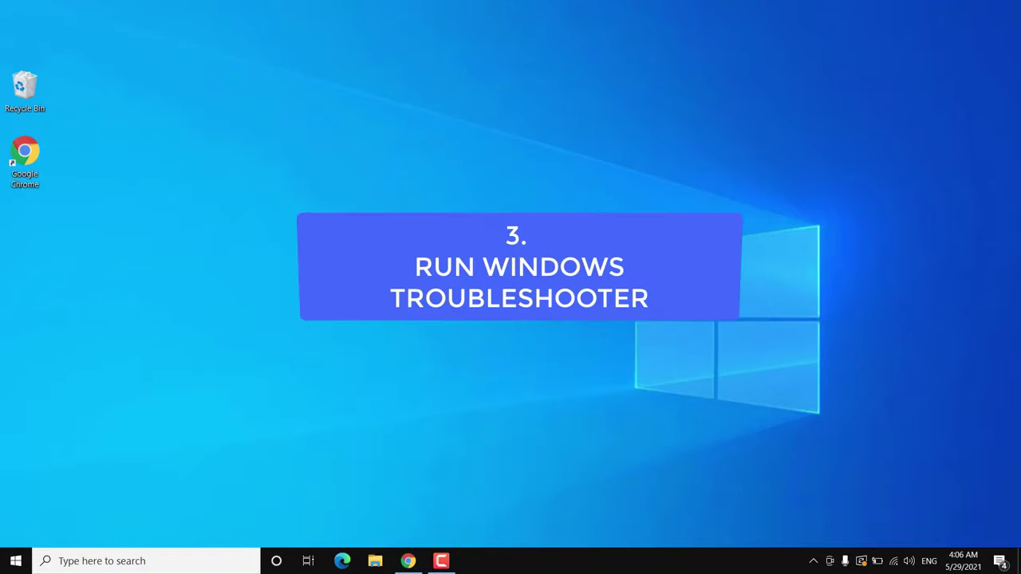
Open the Additional troubleshooters list under Update & Security's Troubleshoot settings.
click(7, 566)
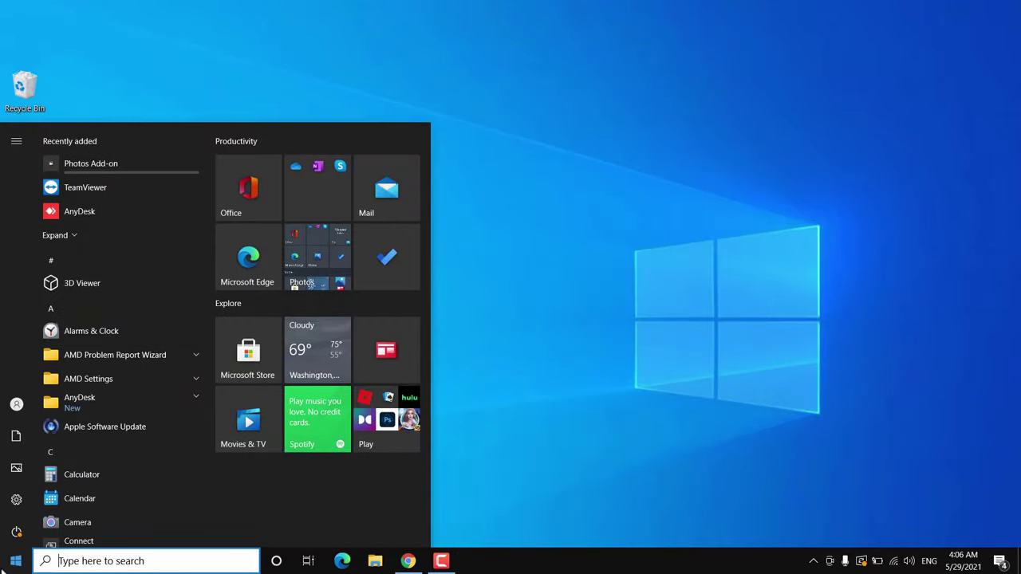
click(23, 498)
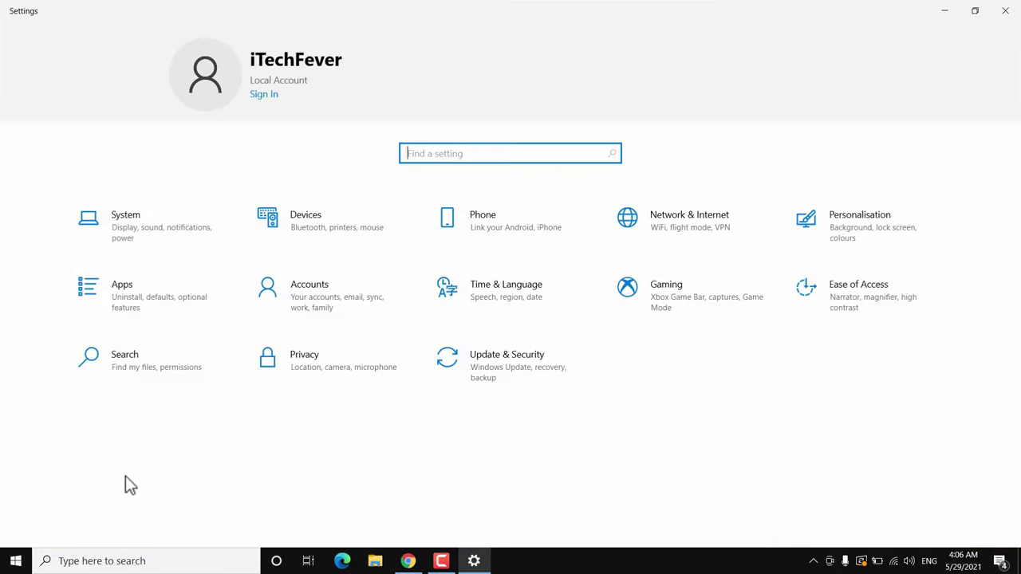
click(510, 372)
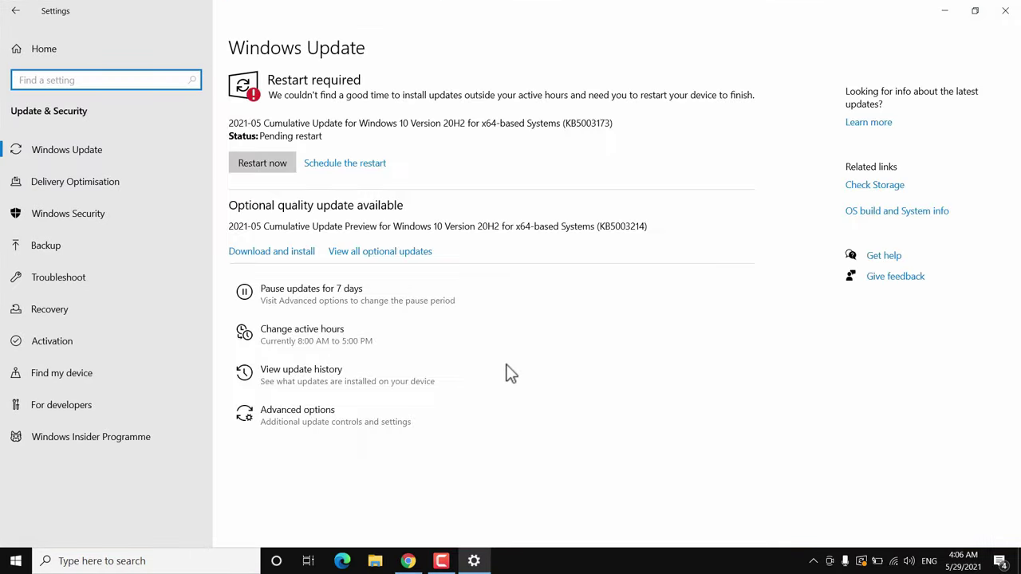
click(125, 284)
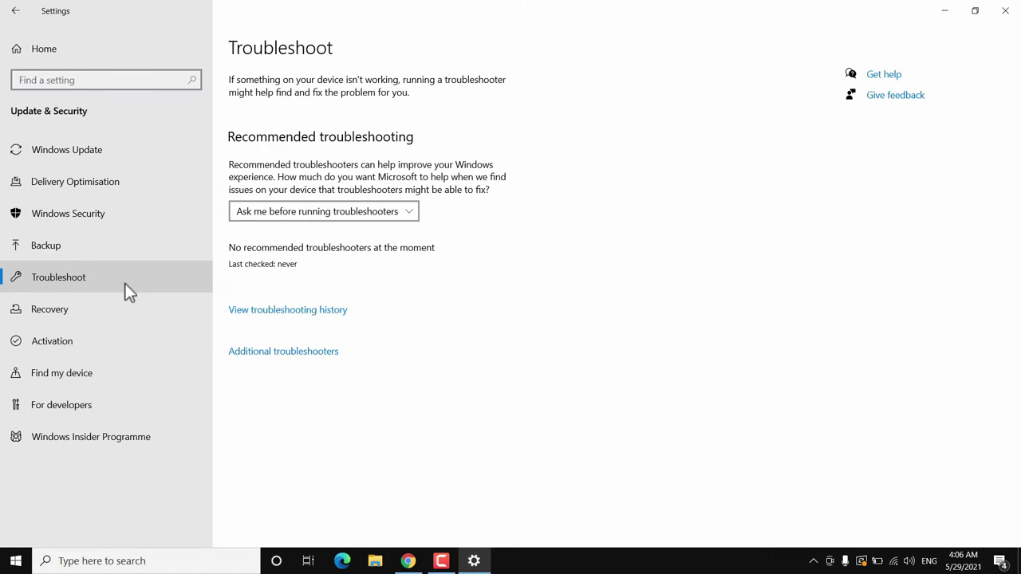
click(285, 353)
Run the Windows Store Apps troubleshooter, and close it and Settings when it finishes.
scroll(290, 307, down, 1)
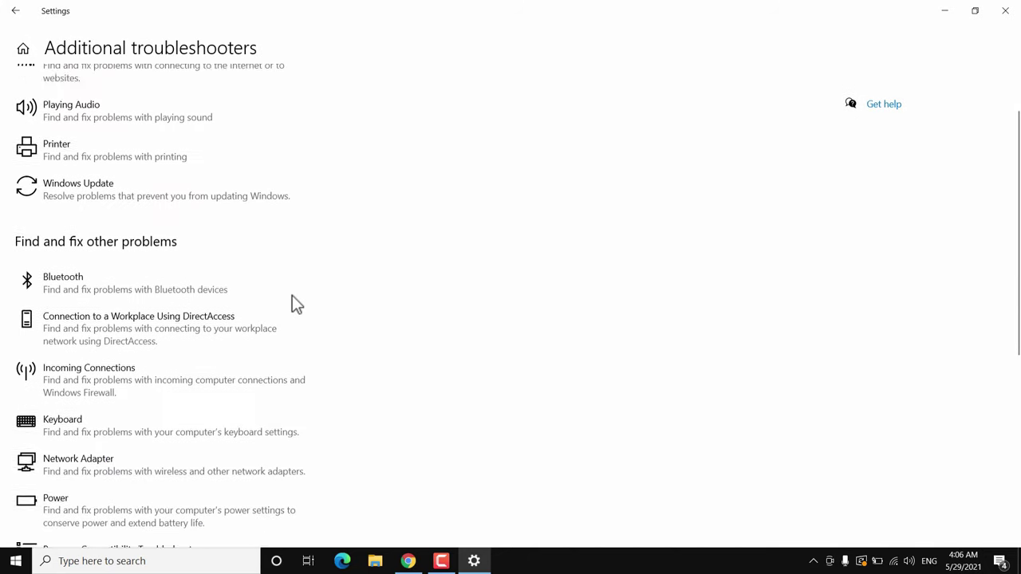
scroll(292, 297, down, 5)
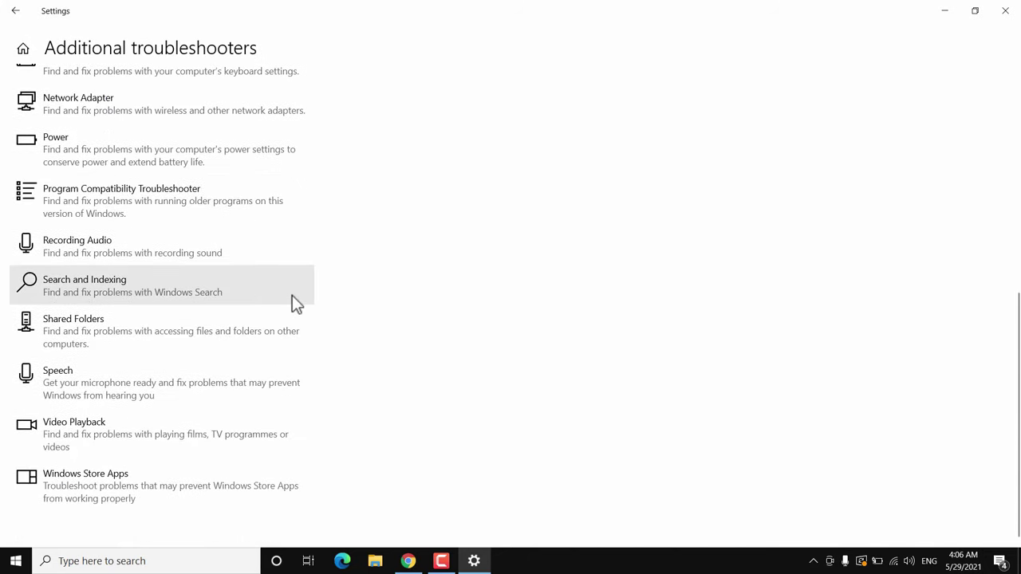
click(94, 493)
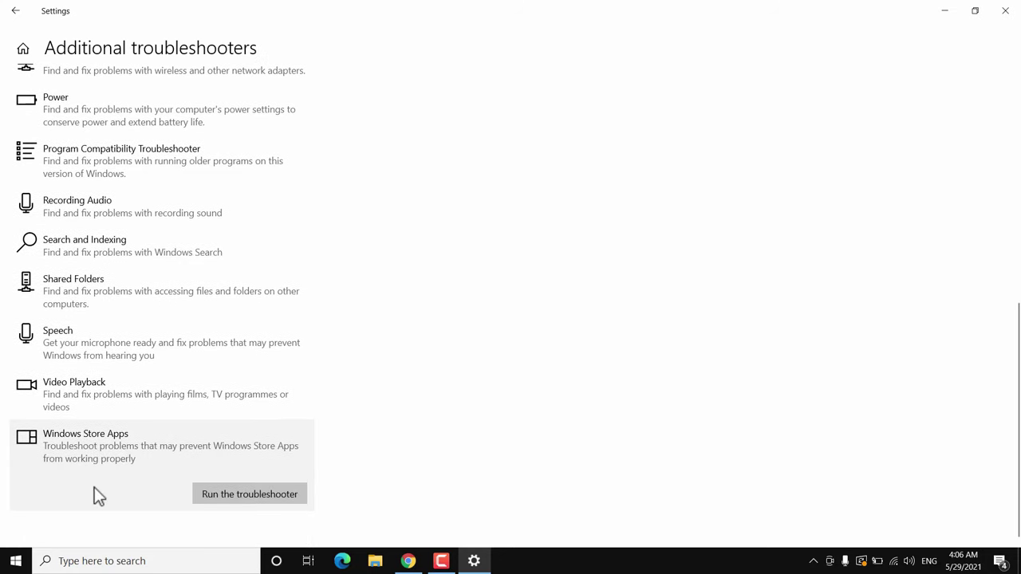
click(239, 496)
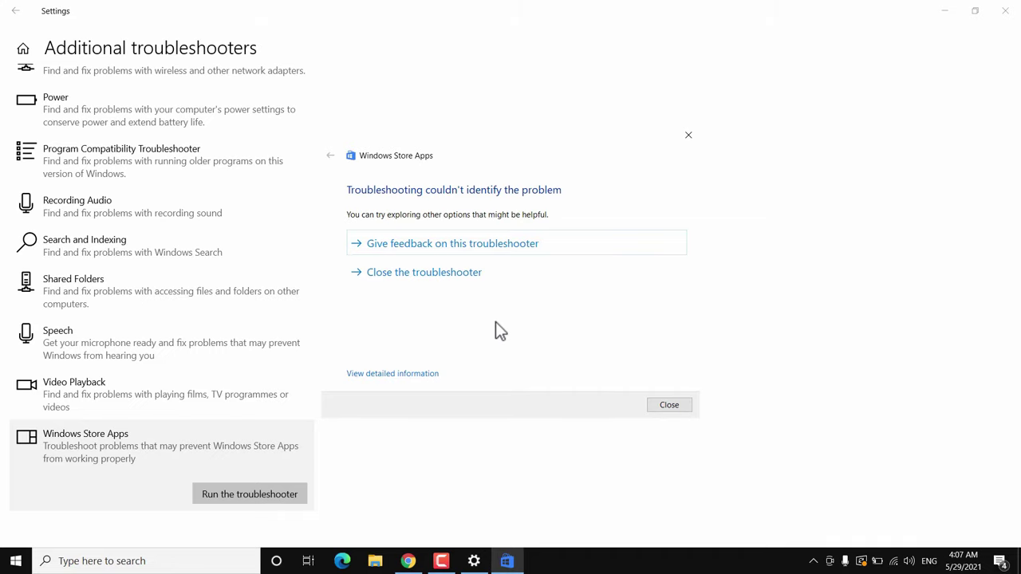
click(661, 403)
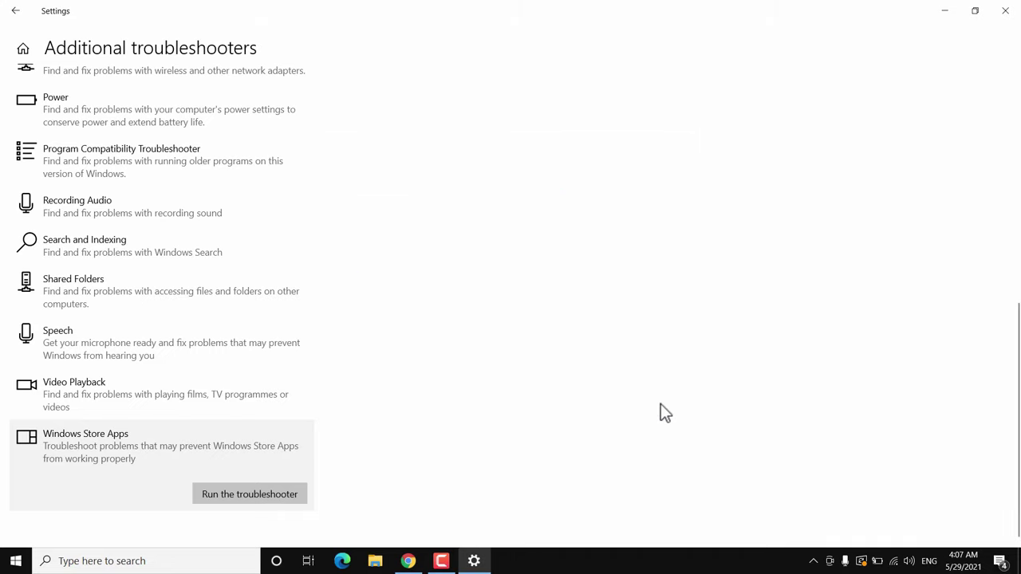
click(1006, 10)
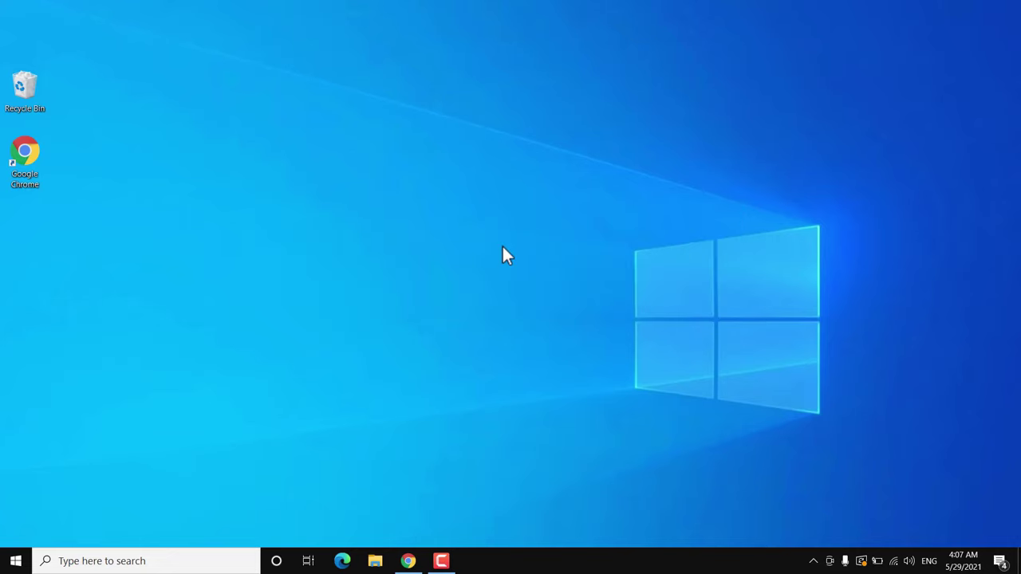
Open the Region page of the Time & Language settings and keep United States as the country or region.
click(15, 560)
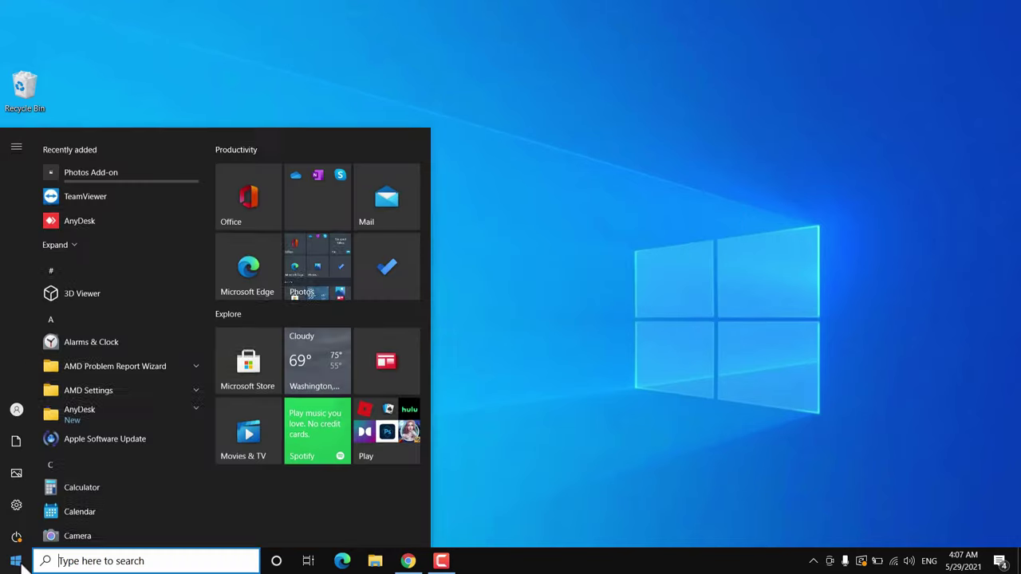
click(18, 501)
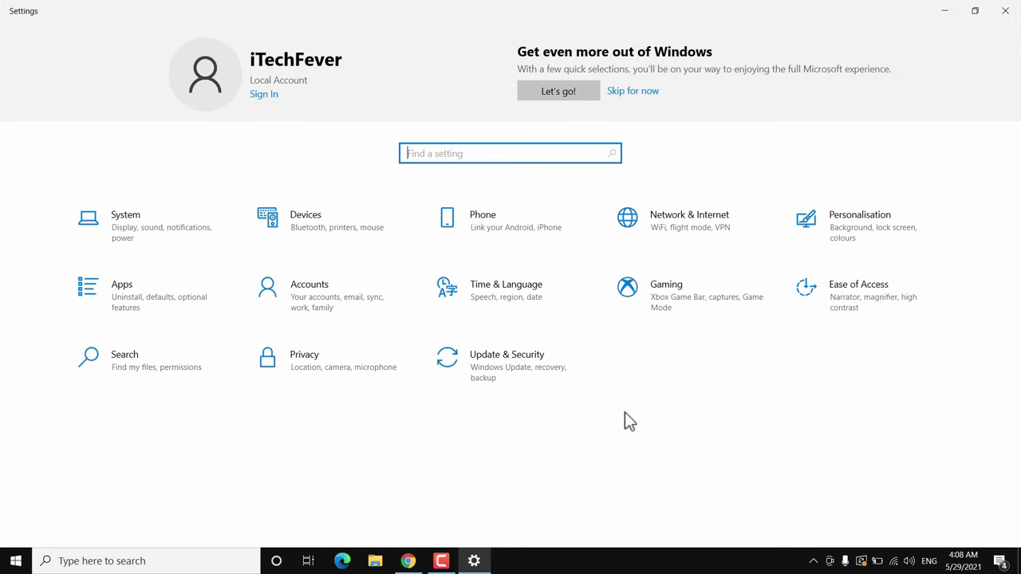
click(525, 294)
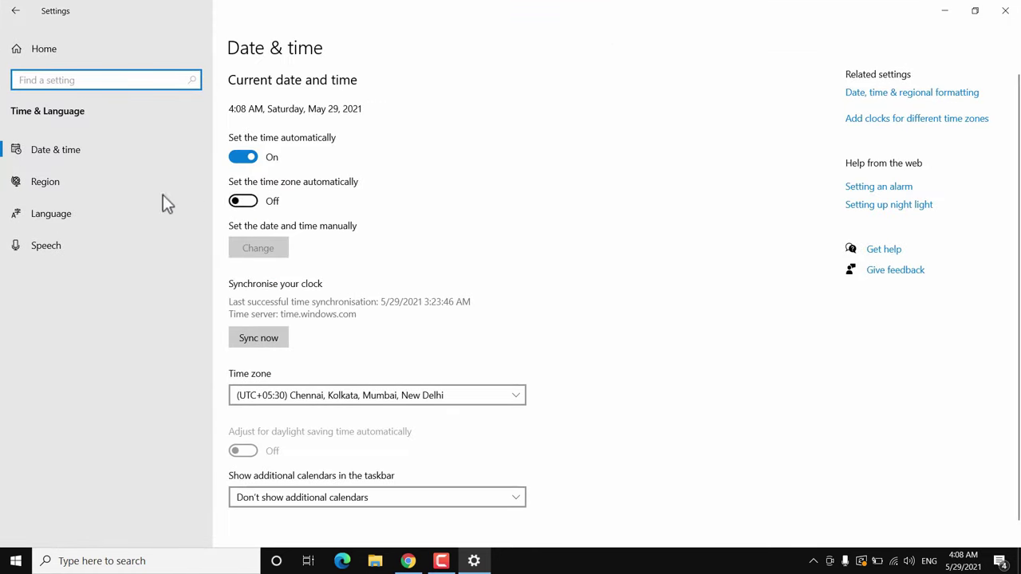
click(111, 183)
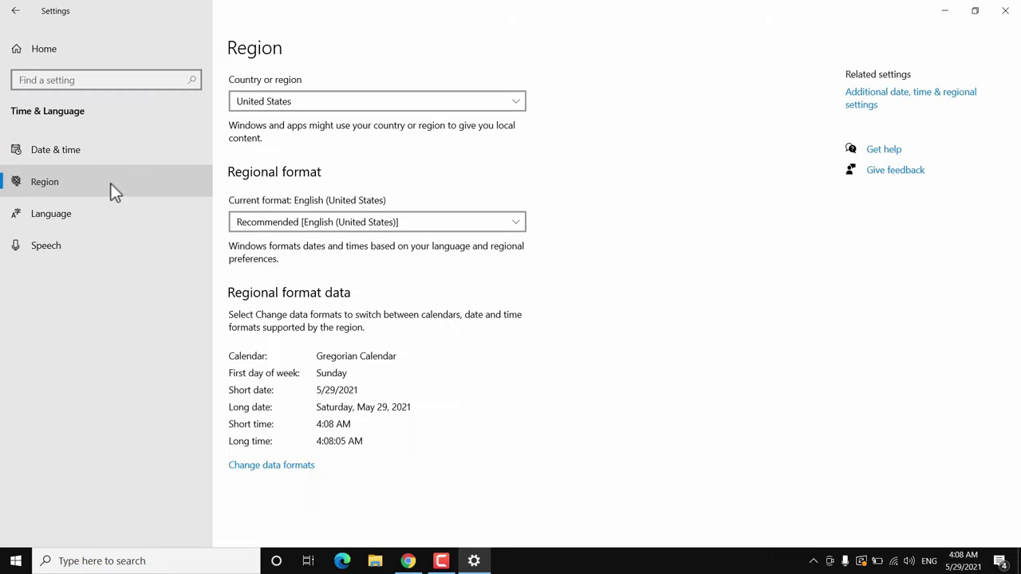
click(389, 107)
click(353, 122)
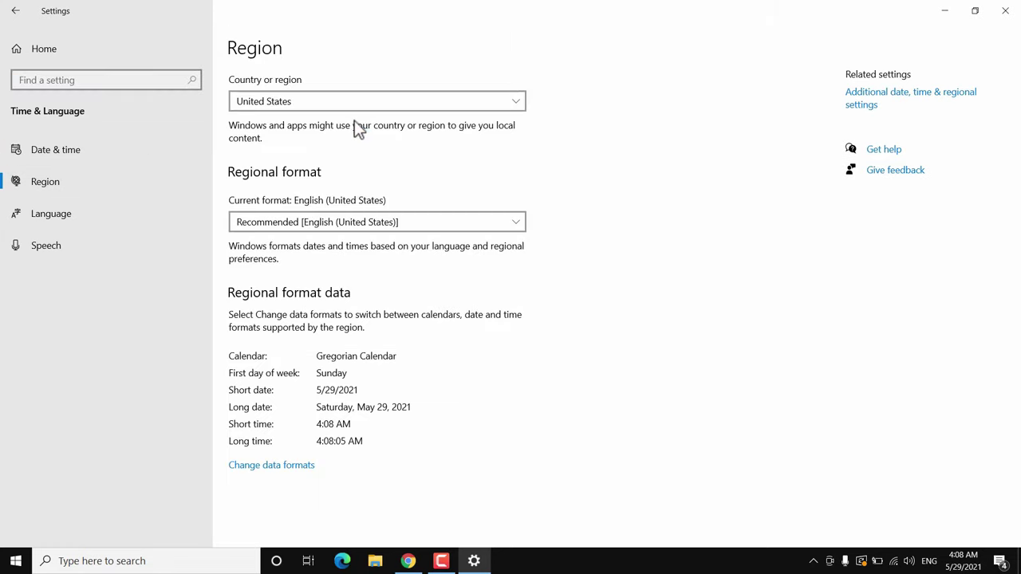
Choose Recommended [English (United States)] as the regional format, and close Settings after reviewing the Language page.
click(420, 223)
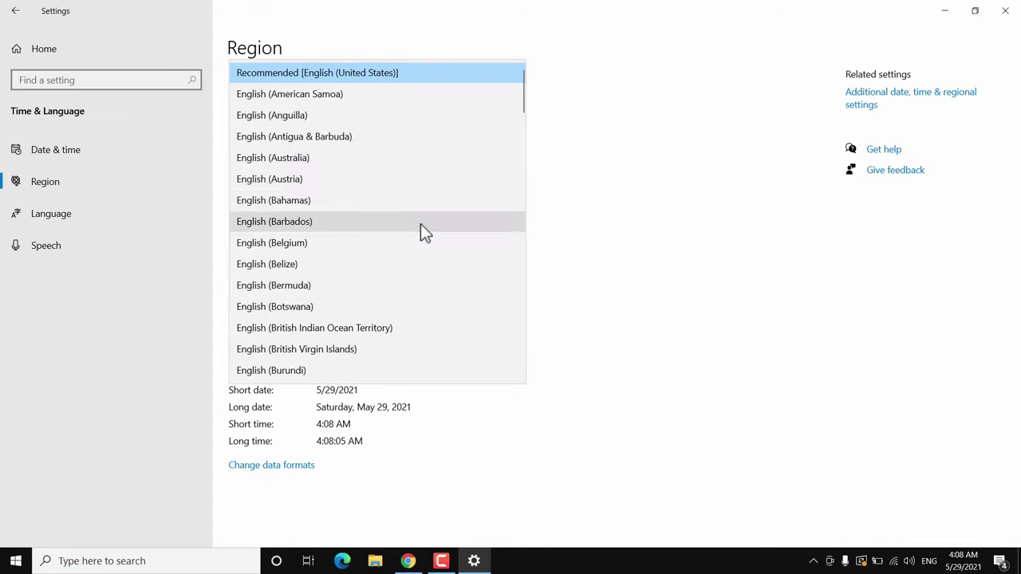
click(470, 70)
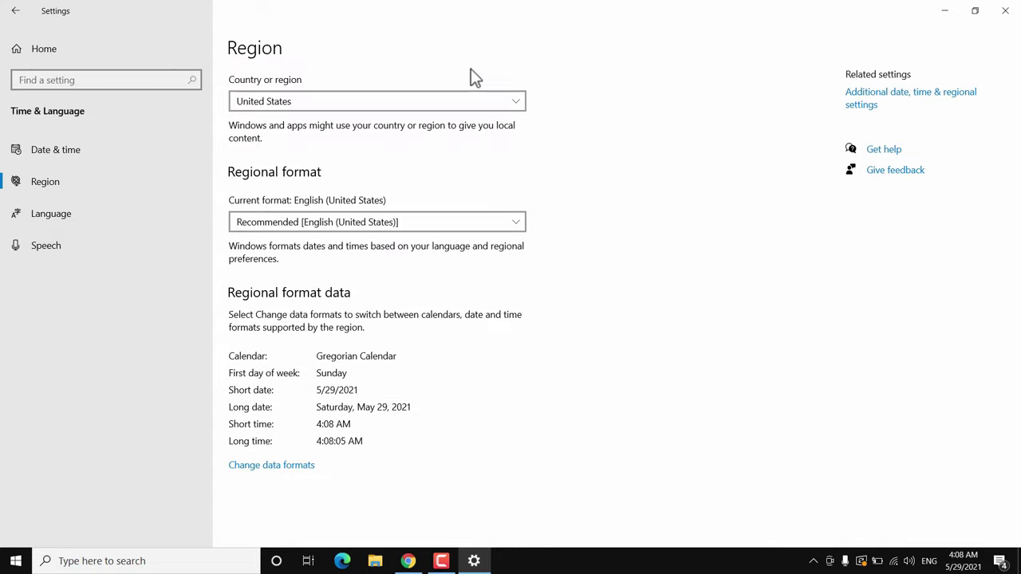
click(100, 214)
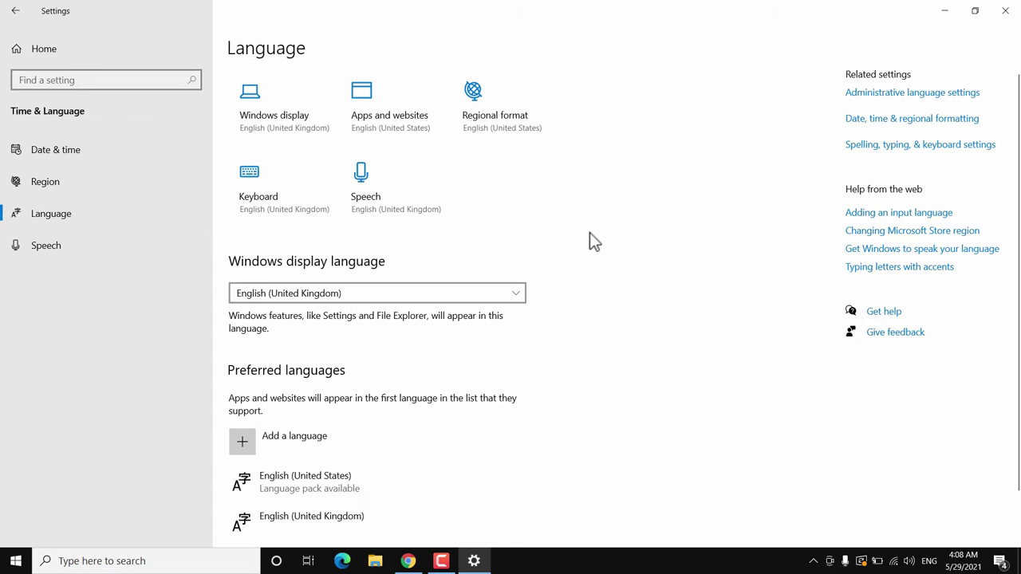
click(1007, 14)
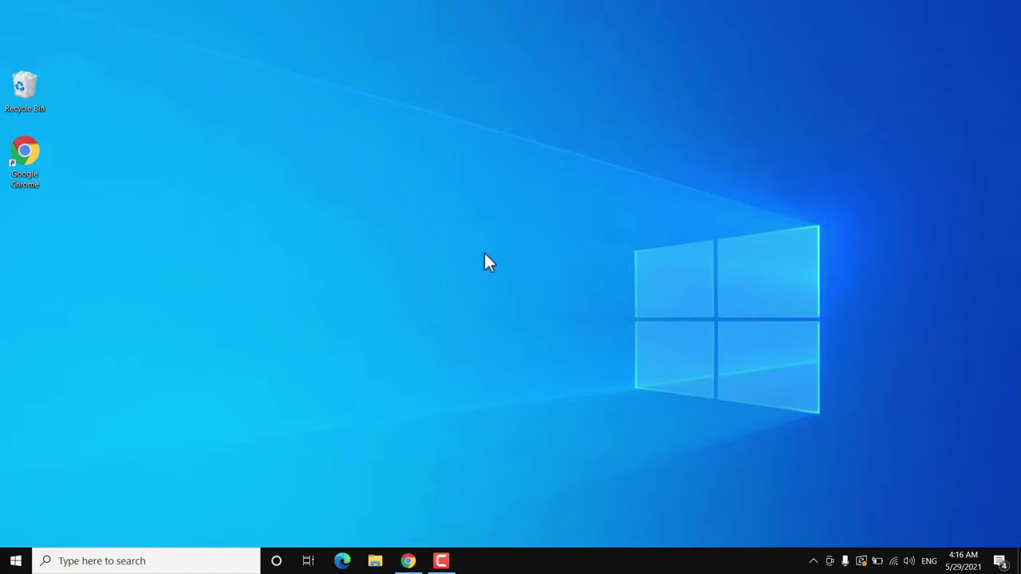
Search Windows for "powershe", run Windows PowerShell as administrator and move its window clear of the search results.
click(59, 561)
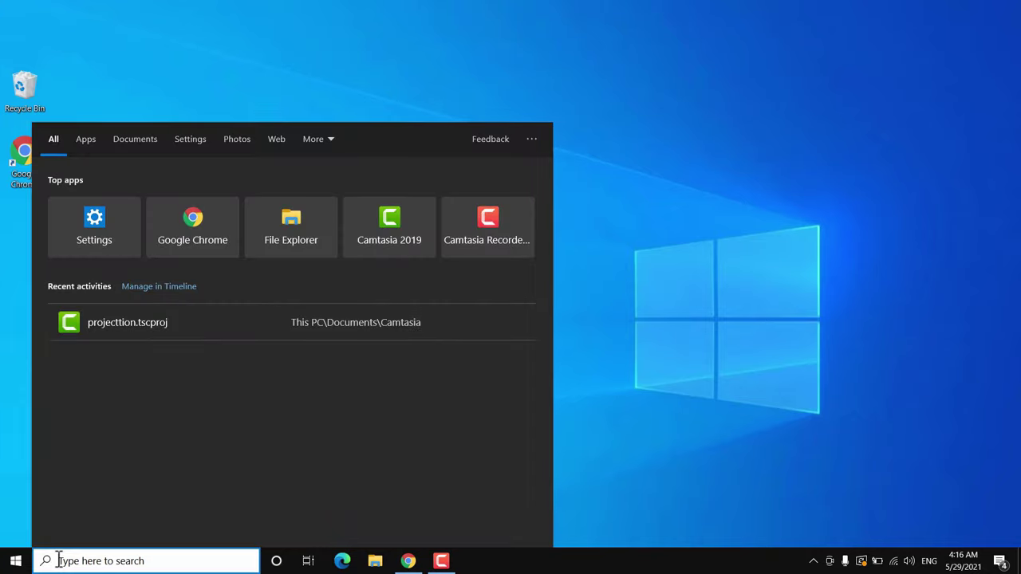
text(powershe)
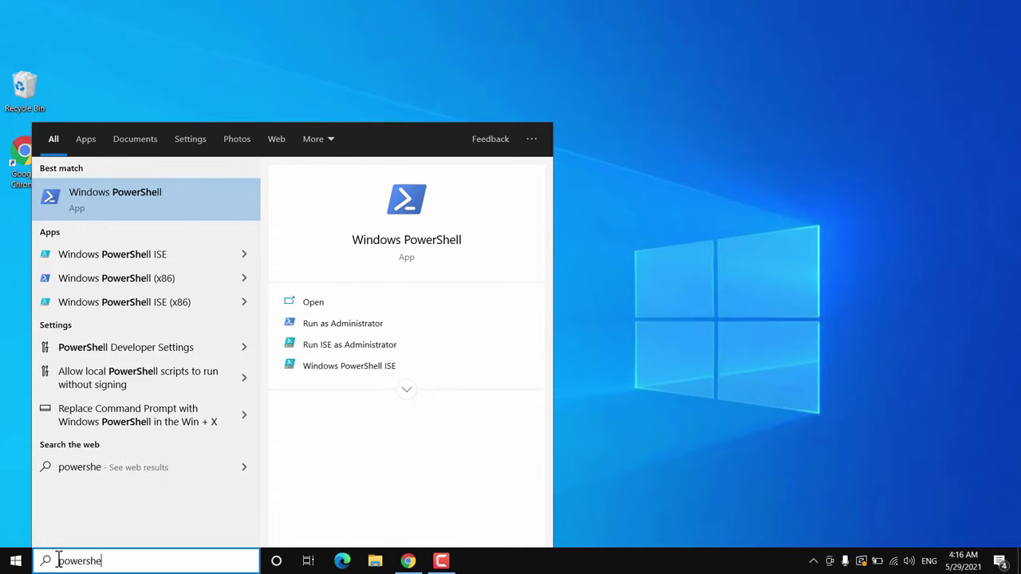
right_click(83, 209)
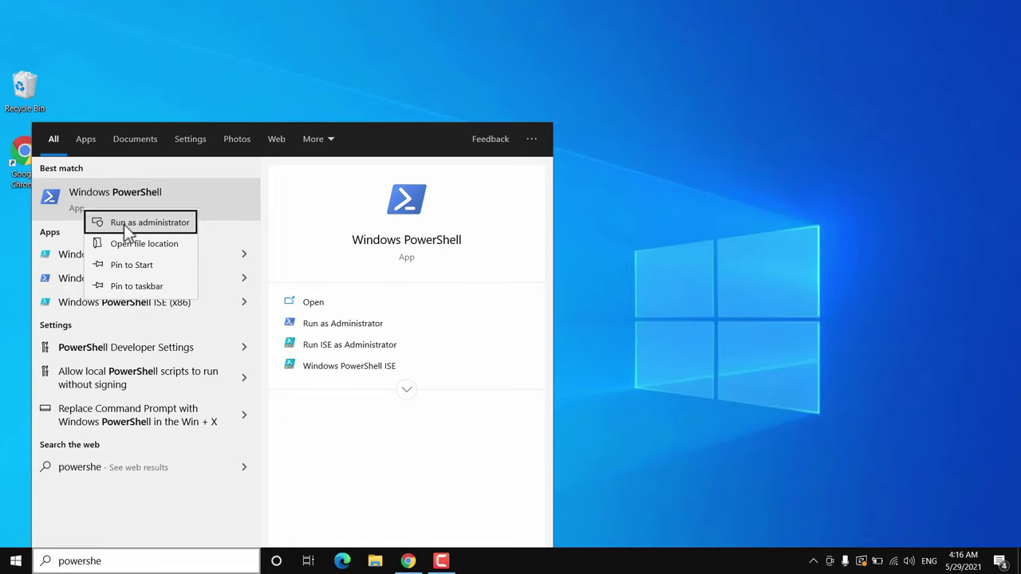
click(124, 224)
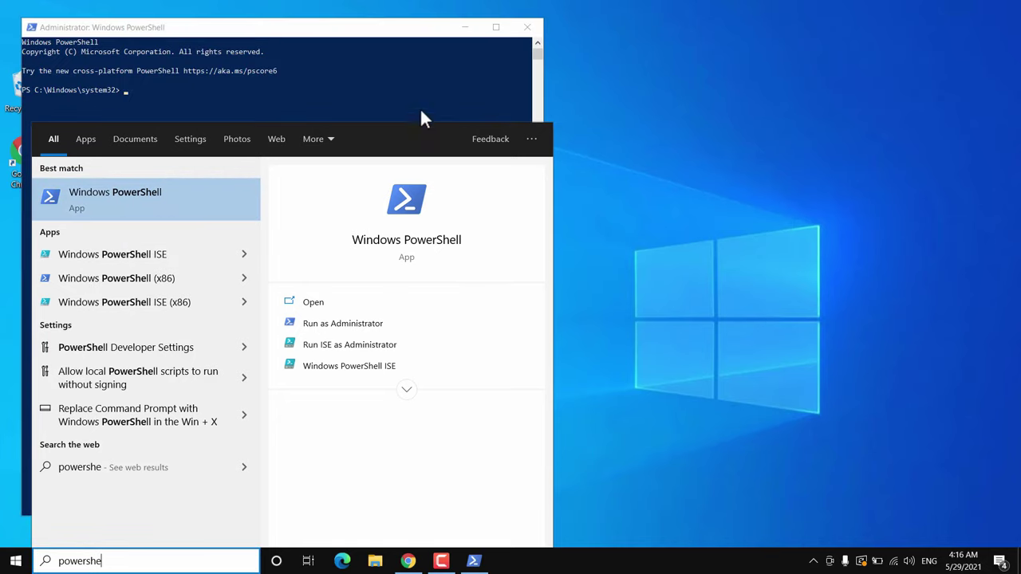
drag(370, 29, 615, 33)
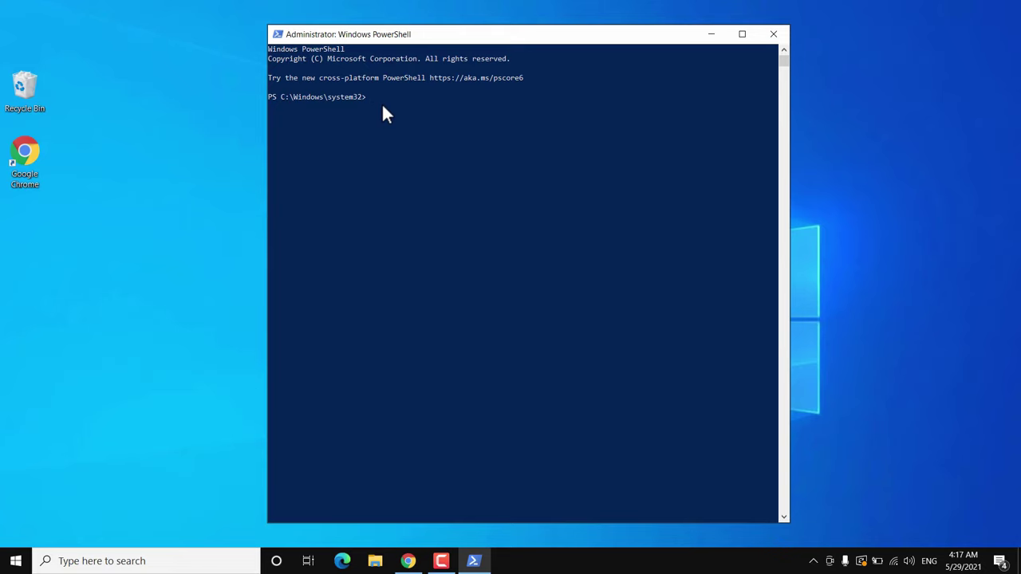
Run Set-ExecutionPolicy Unrestricted in PowerShell and answer A (Yes to All) to the execution policy change.
text(Set-ExecutionPolicy Unrestricted)
key(Return)
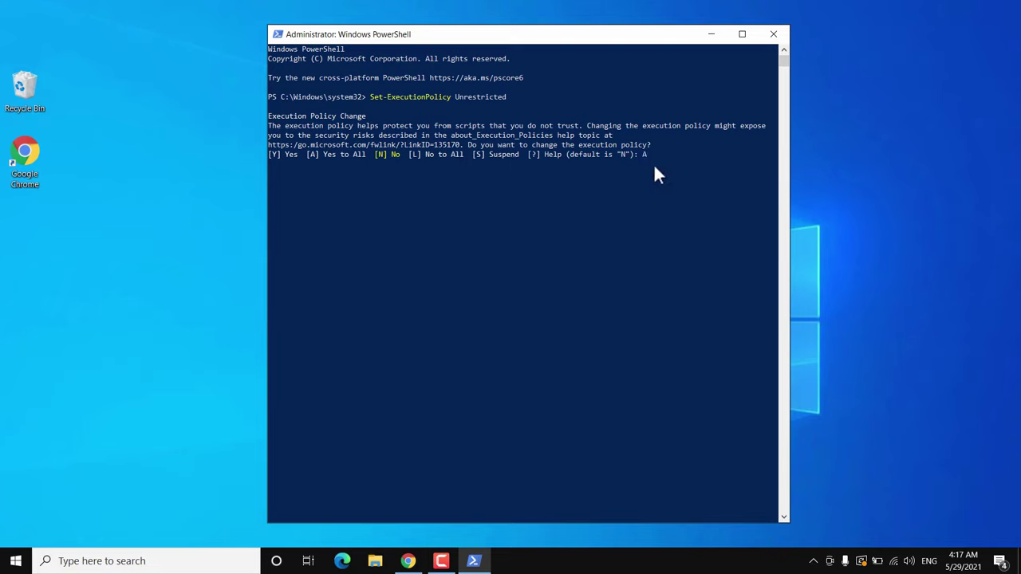
text(A)
key(Return)
Run Get-Appxpackage -Allusers and find the Microsoft.WindowsStore package full name in its output.
right_click(441, 203)
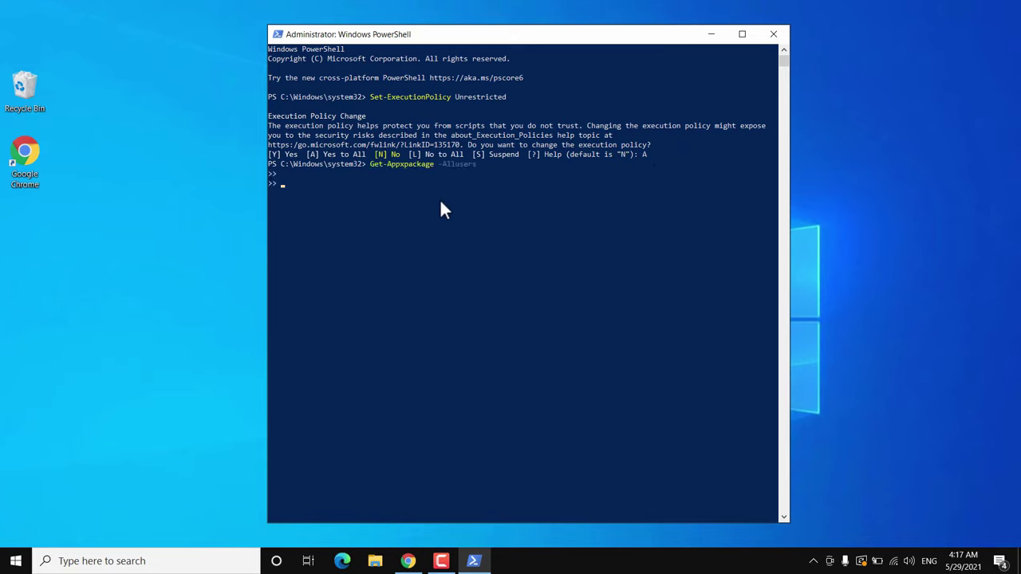
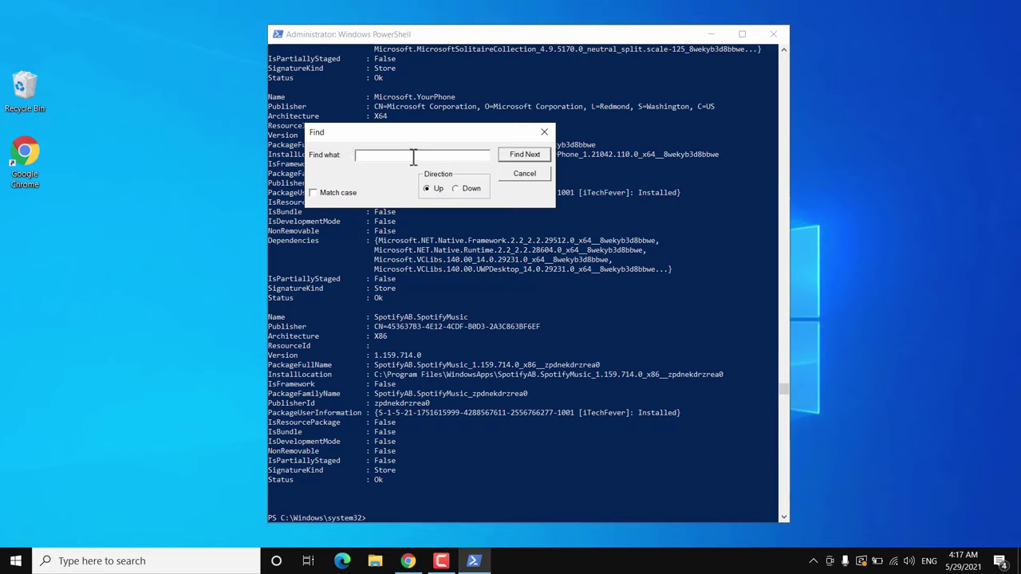
text(Mi)
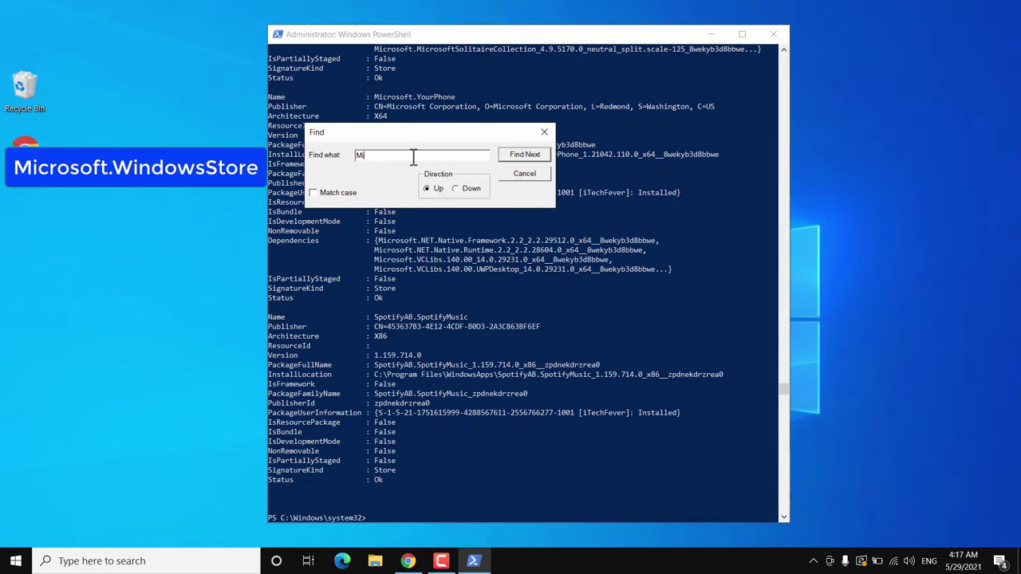
text(crosoft.WindowsStore)
key(Return)
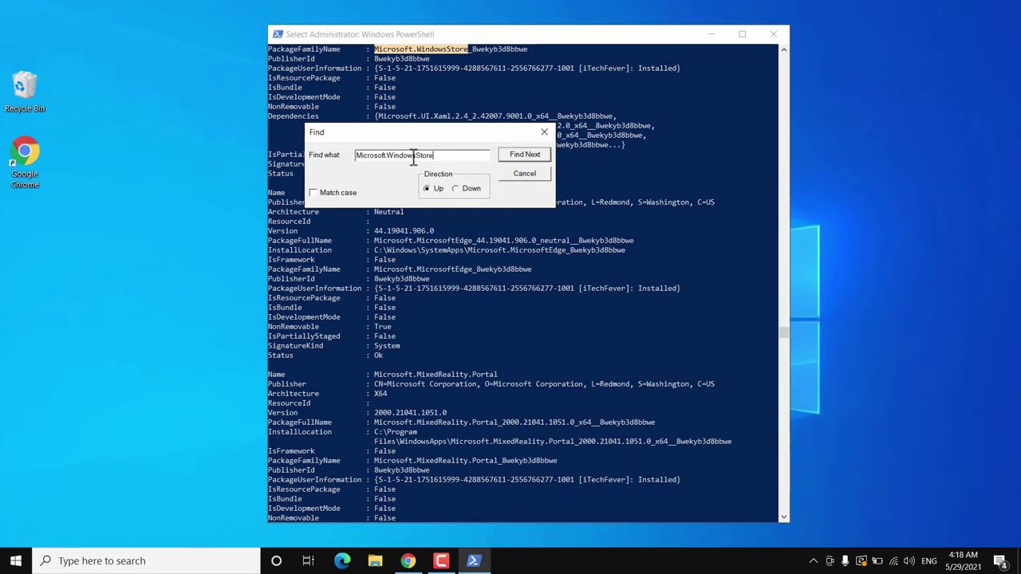
key(Return)
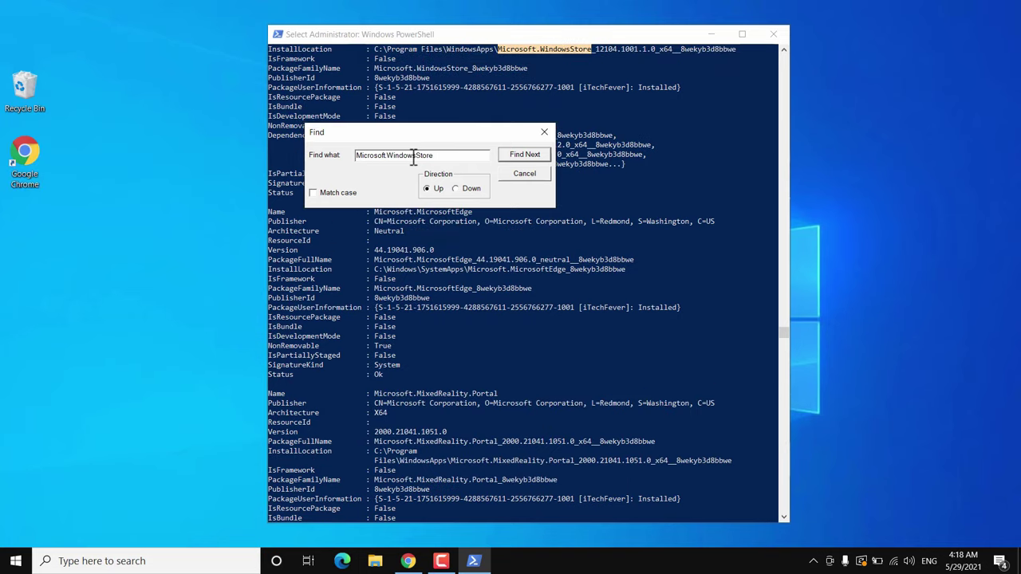
key(Return)
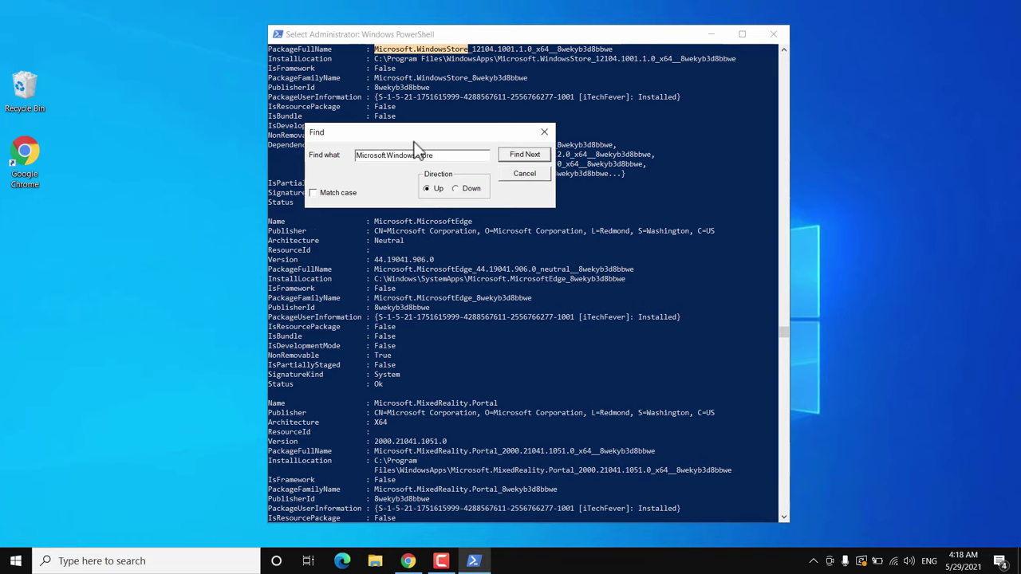
click(544, 131)
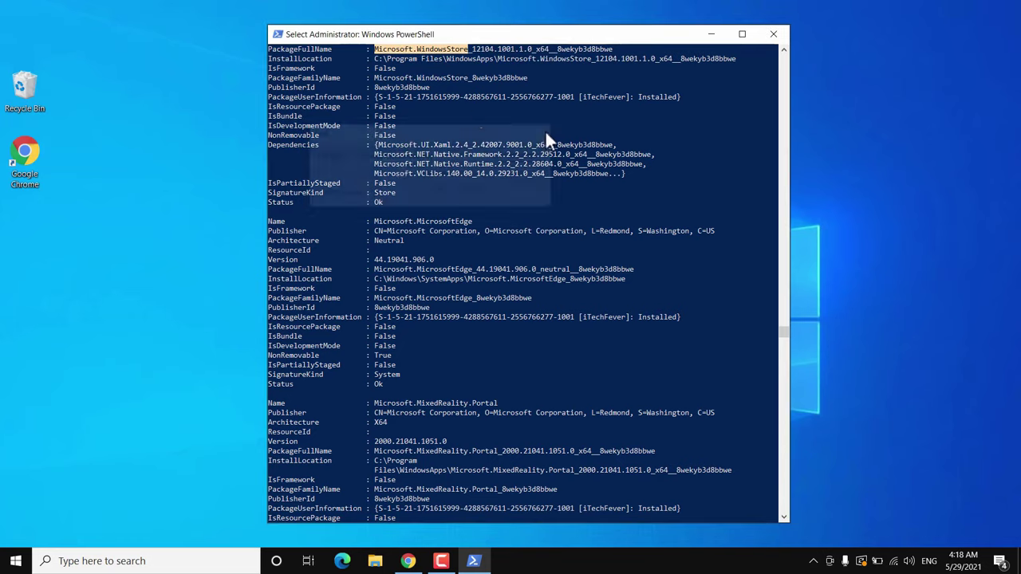
Copy the full PackageFullName value of the Microsoft.WindowsStore package from the PowerShell output.
scroll(473, 107, up, 1)
scroll(473, 116, down, 1)
scroll(473, 116, up, 1)
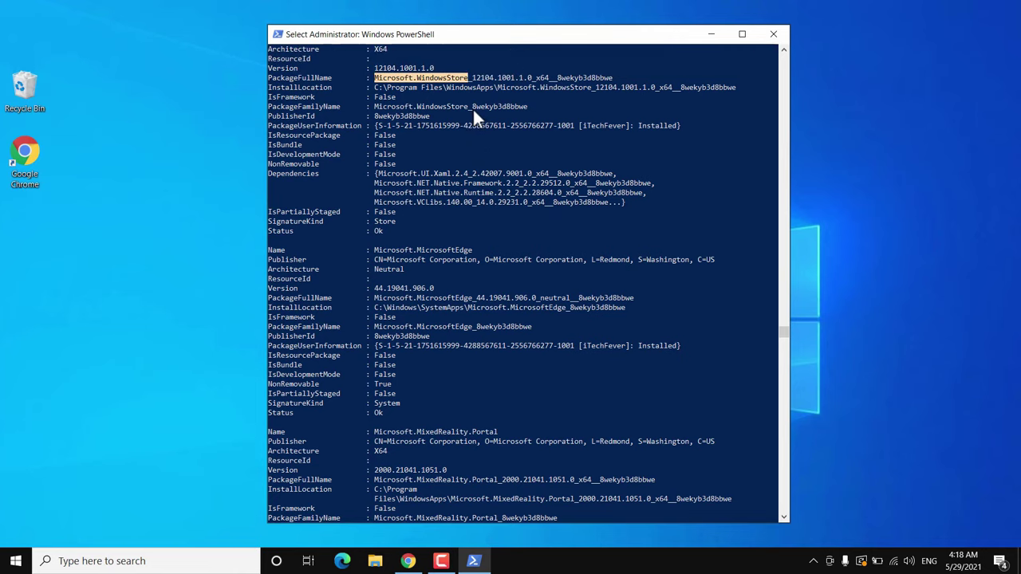
click(372, 78)
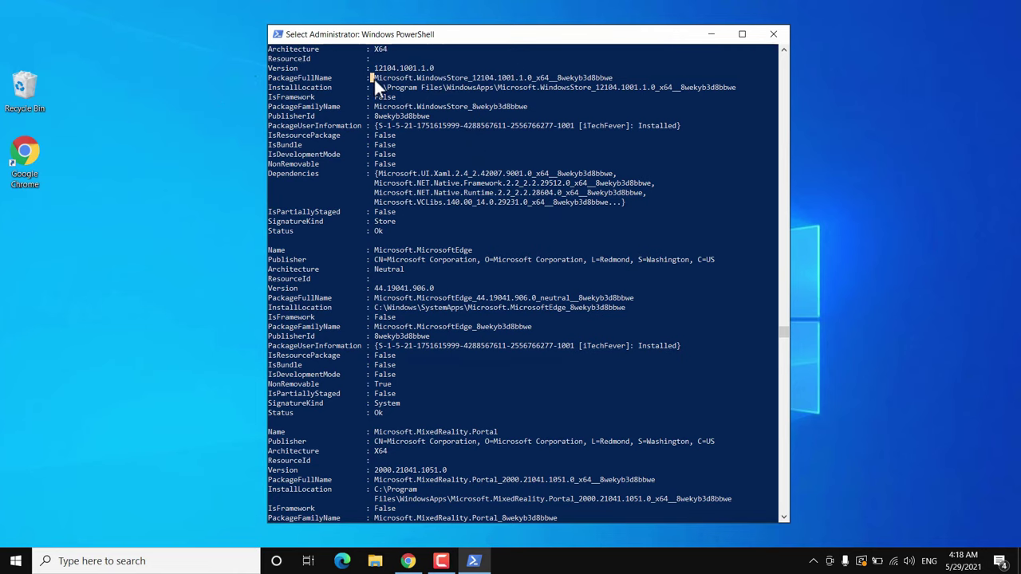
drag(375, 77, 609, 78)
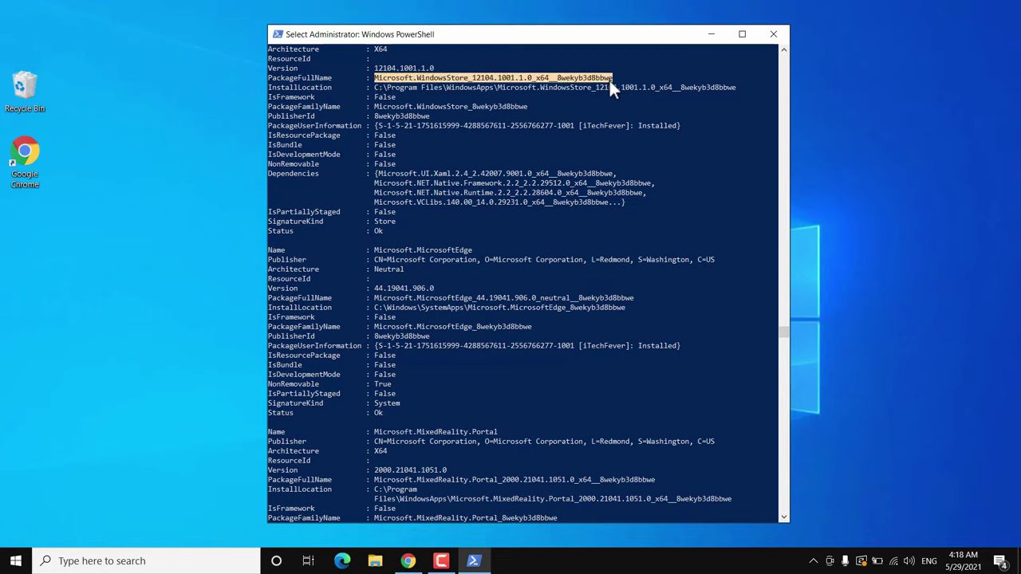
key(ctrl+c)
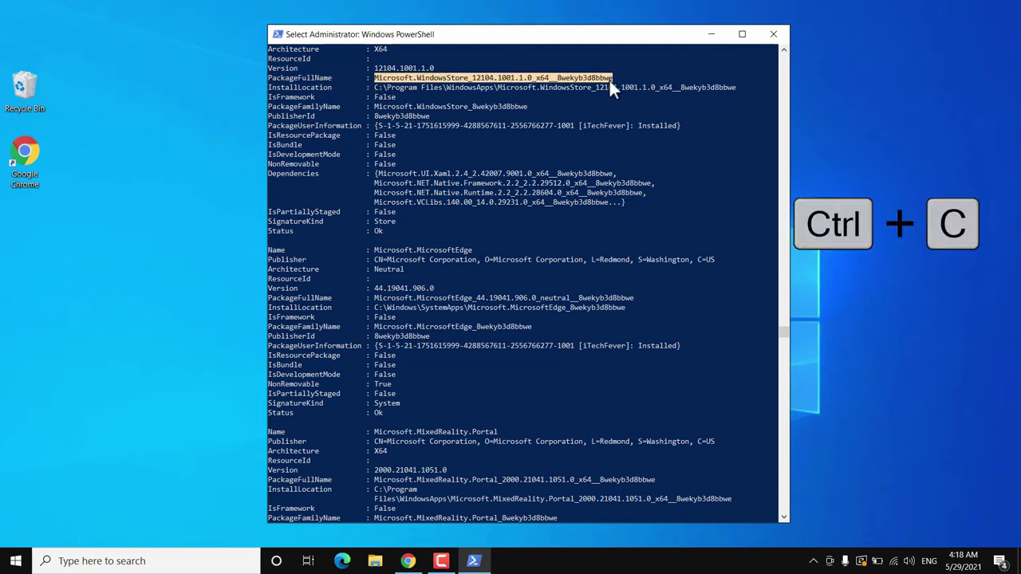
click(609, 78)
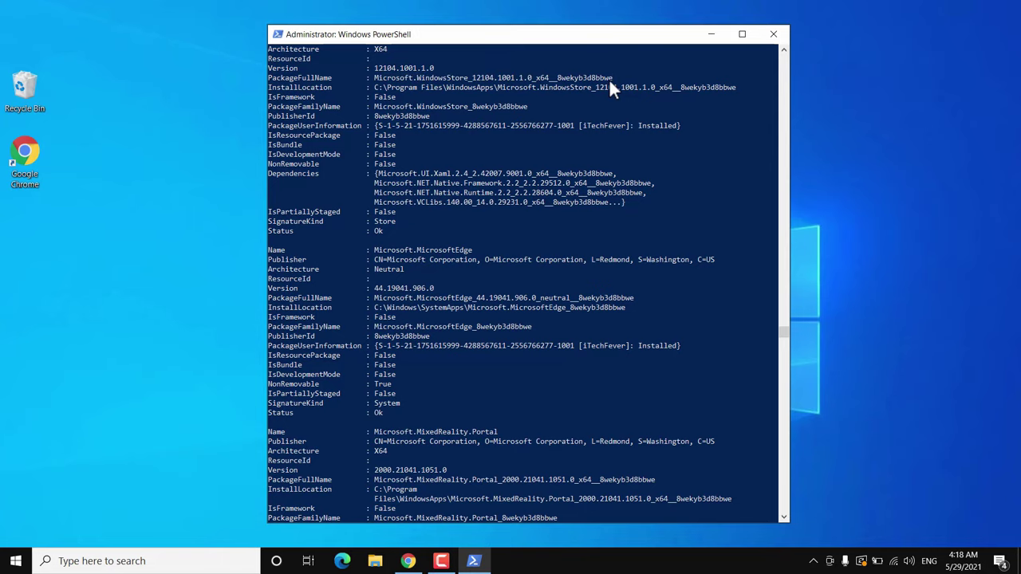
Search Windows for "not", open Notepad and paste the copied Microsoft Store package name into the empty document.
click(132, 561)
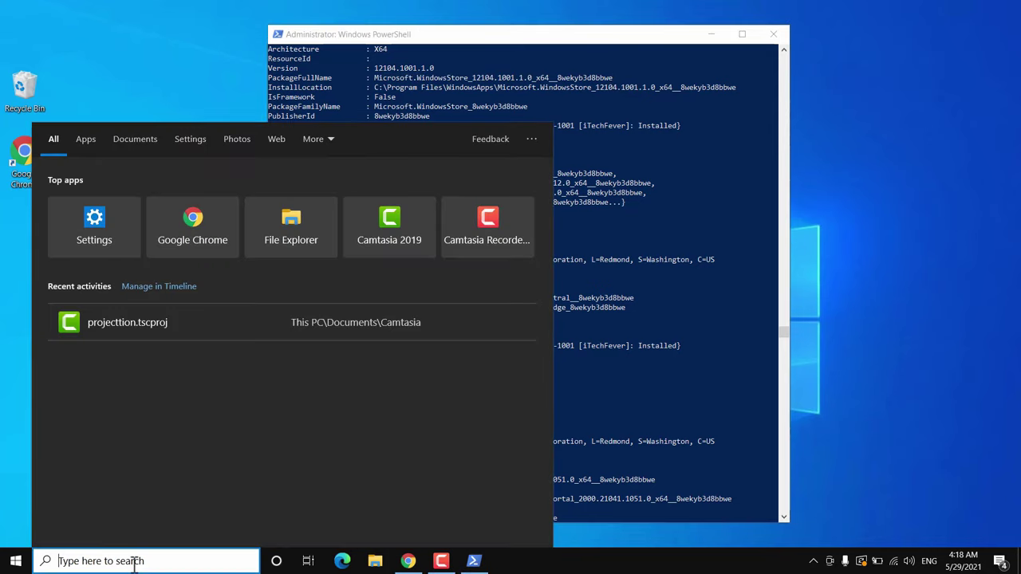
text(not)
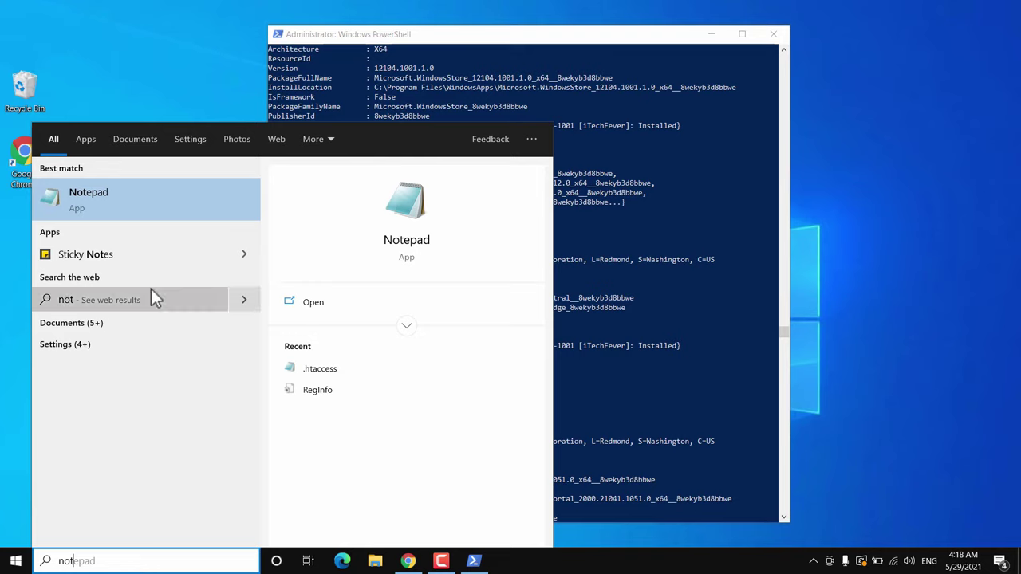
click(147, 201)
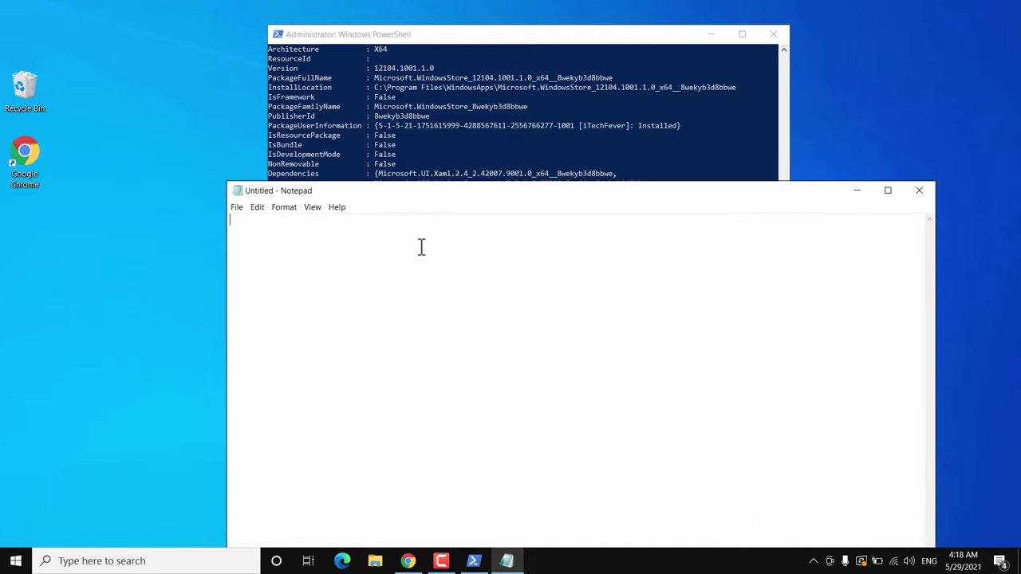
key(ctrl+v)
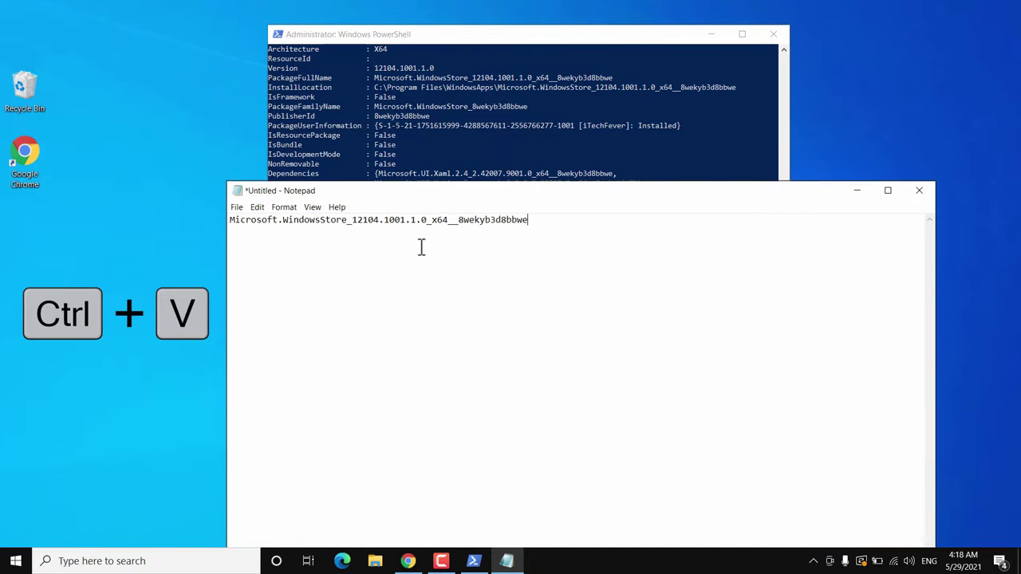
Below the package name, paste the command Add-AppxPackage -register “C:\Program Files\WindowsApps\<PackageFullName>\AppXManifest.xml” –DisableDevelopmentMode, leaving blank space between them.
key(Return)
key(Return)
key(Return)
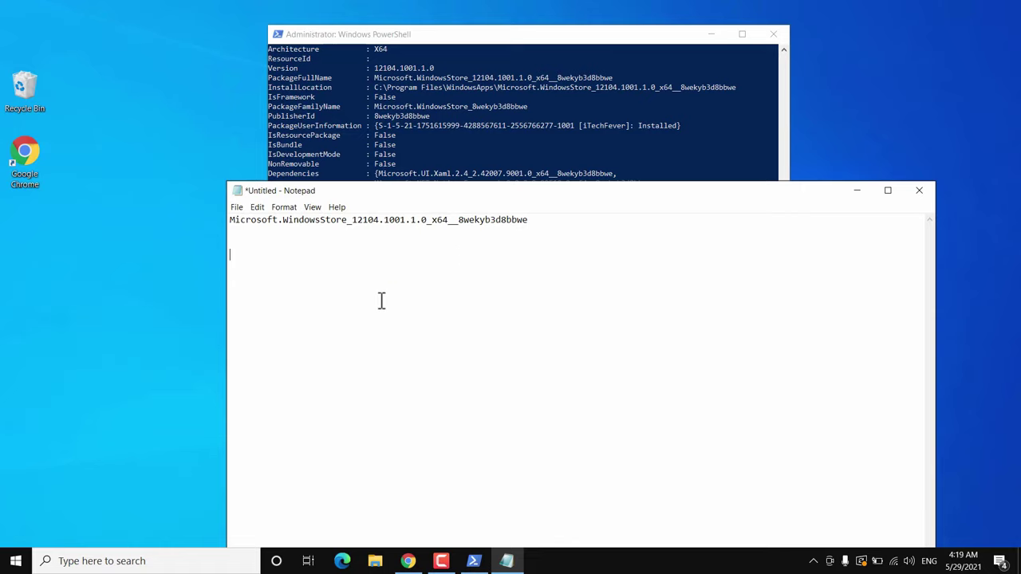
key(ctrl+v)
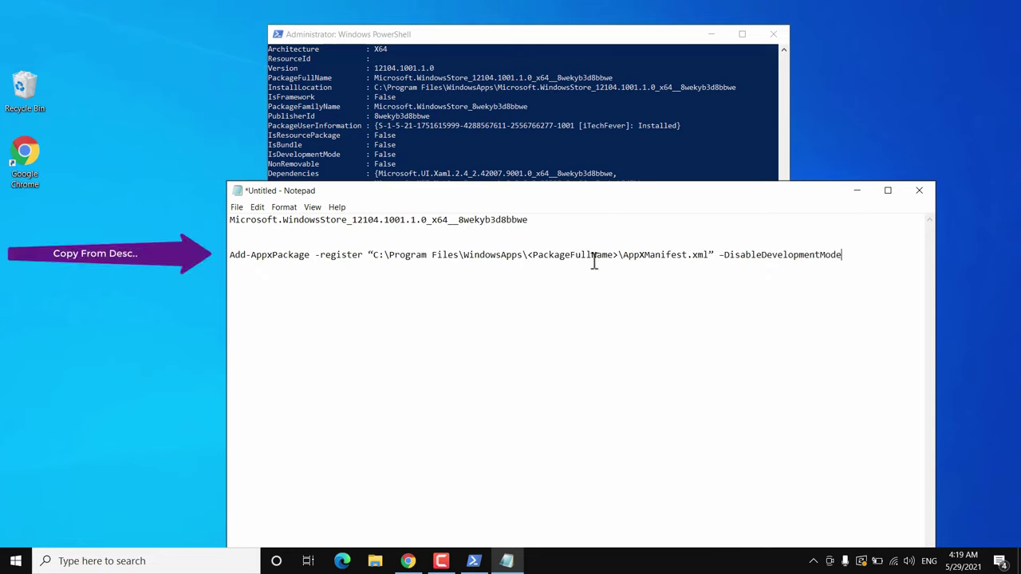
Replace the <PackageFullName> placeholder in the Notepad command with Microsoft.WindowsStore_12104.1001.1.0_x64__8wekyb3d8bbwe.
drag(619, 257, 529, 259)
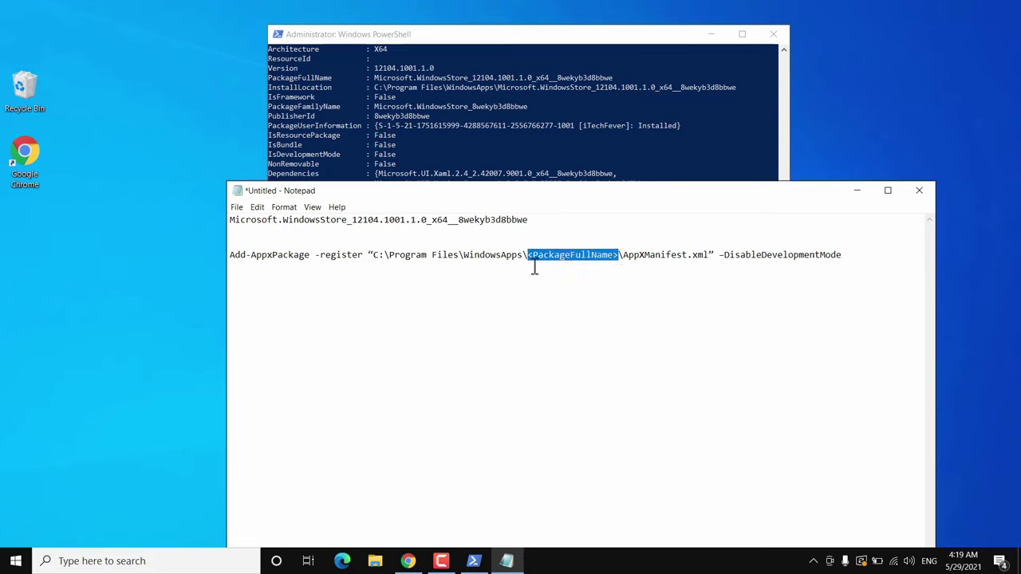
drag(529, 221, 229, 223)
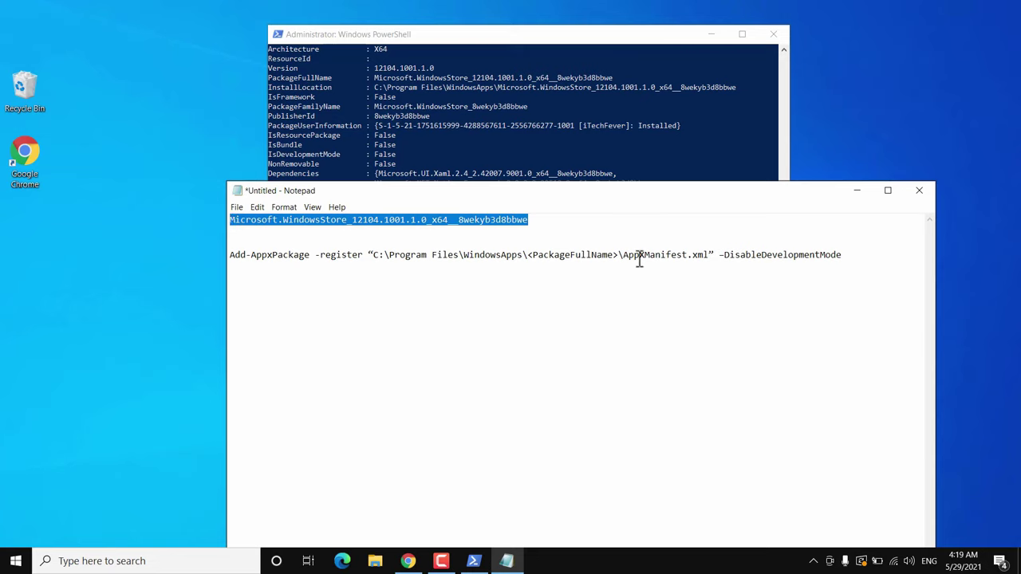
drag(618, 257, 524, 255)
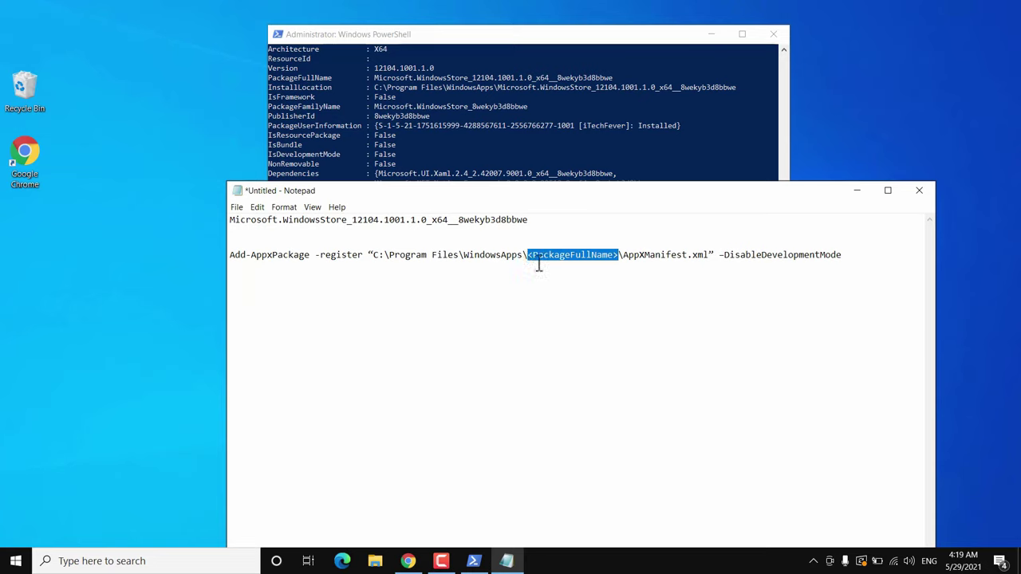
key(ctrl+v)
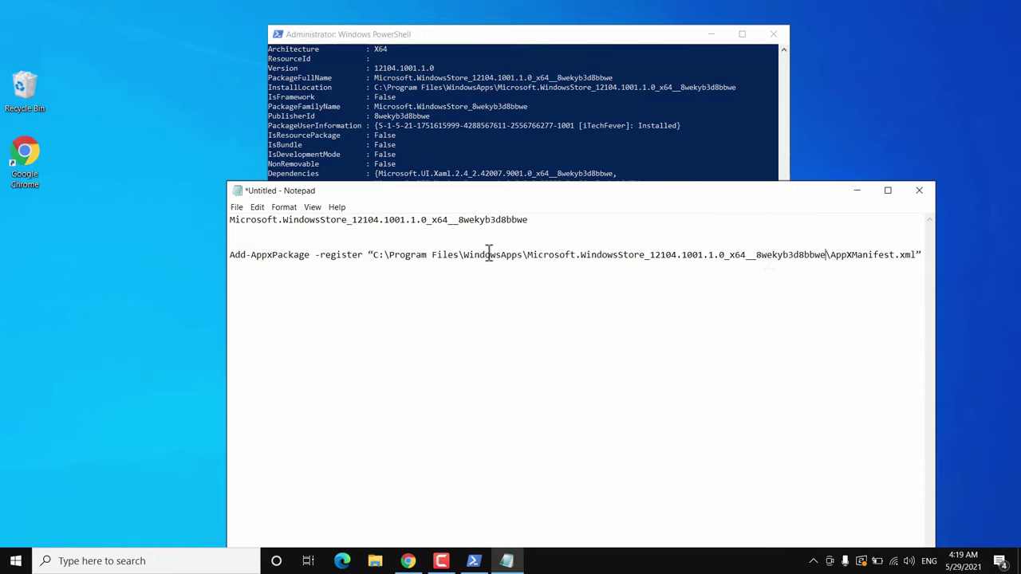
Copy the whole completed Add-AppxPackage command line from Notepad.
drag(230, 254, 949, 262)
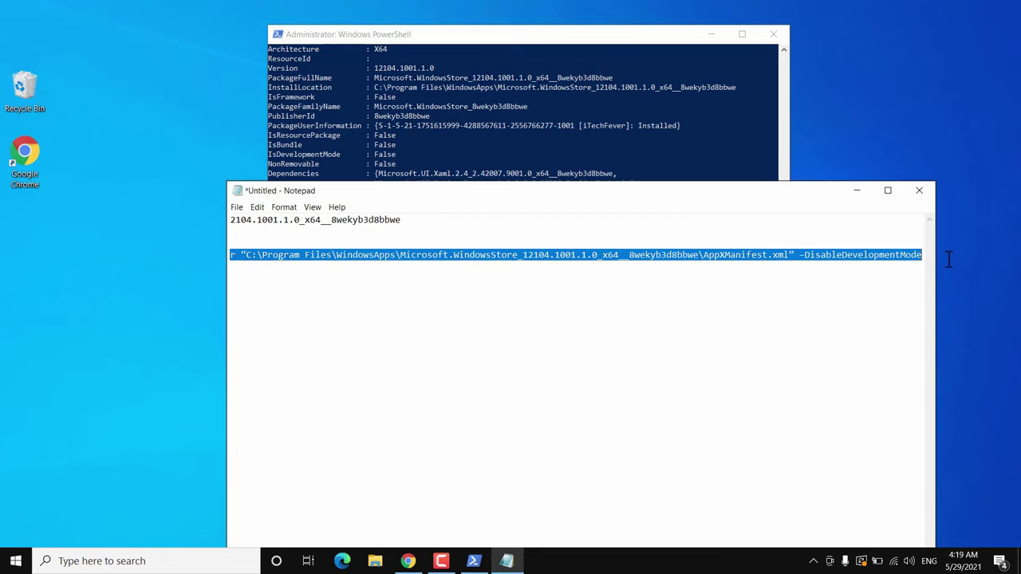
right_click(878, 254)
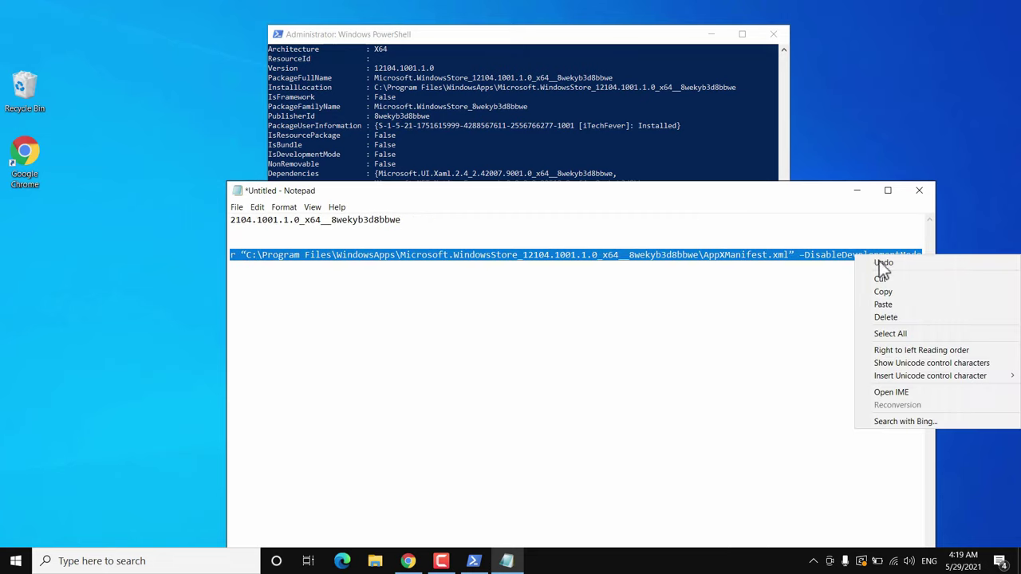
click(893, 293)
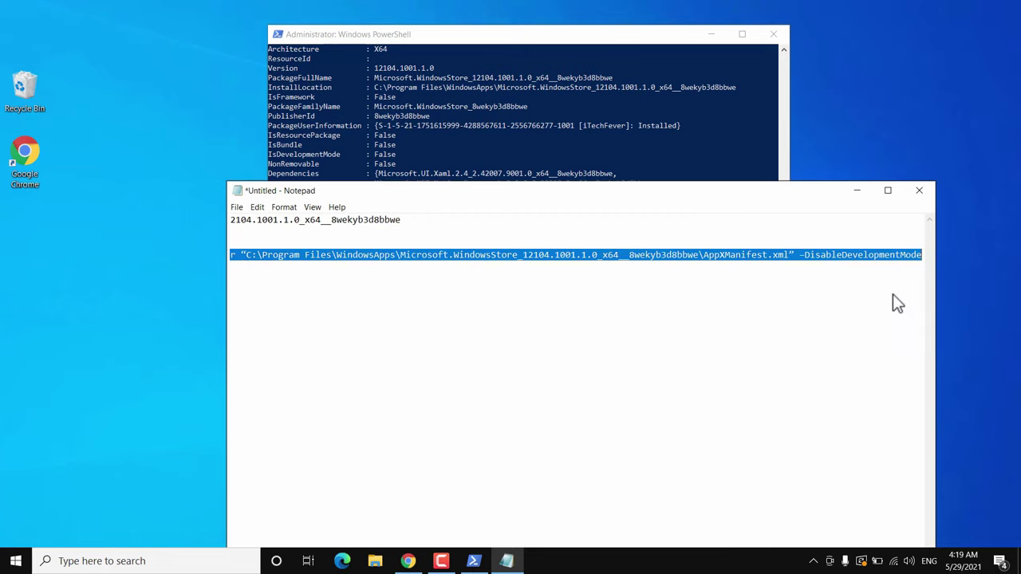
Switch to the administrator PowerShell window, paste the copied Add-AppxPackage -register command at the prompt and run it twice.
click(786, 171)
click(783, 395)
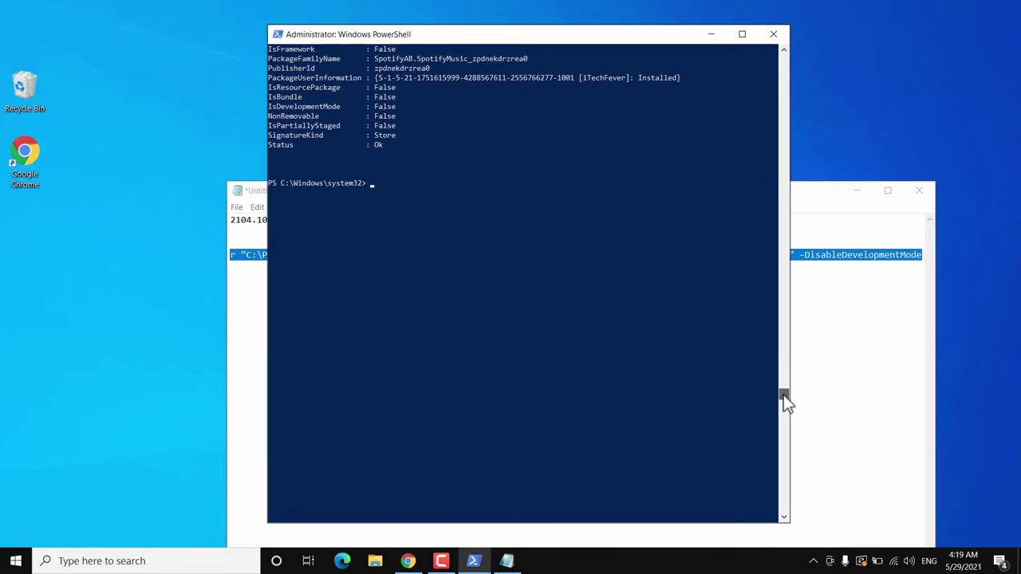
right_click(389, 190)
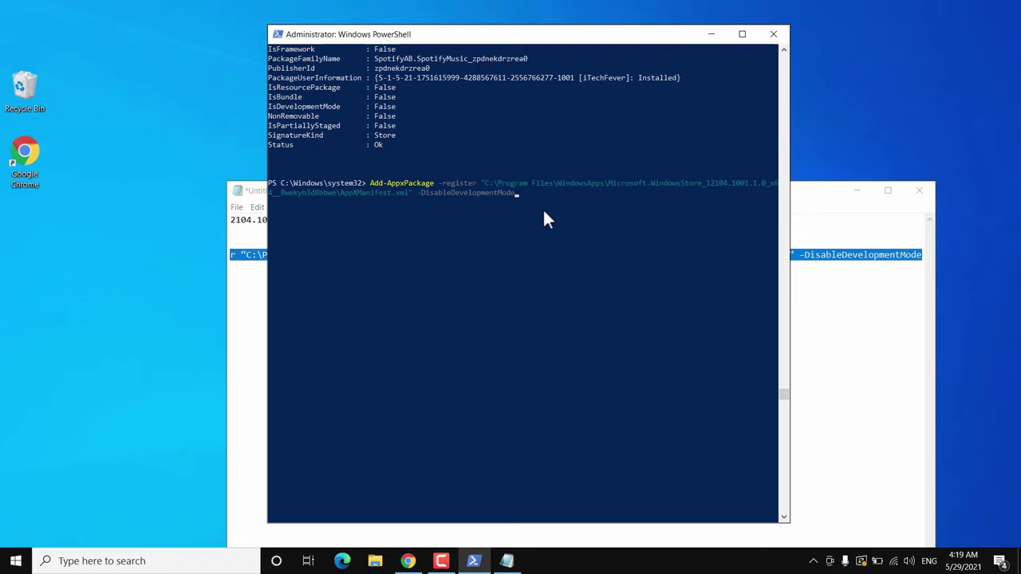
key(Return)
scroll(462, 335, up, 5)
key(Return)
right_click(462, 328)
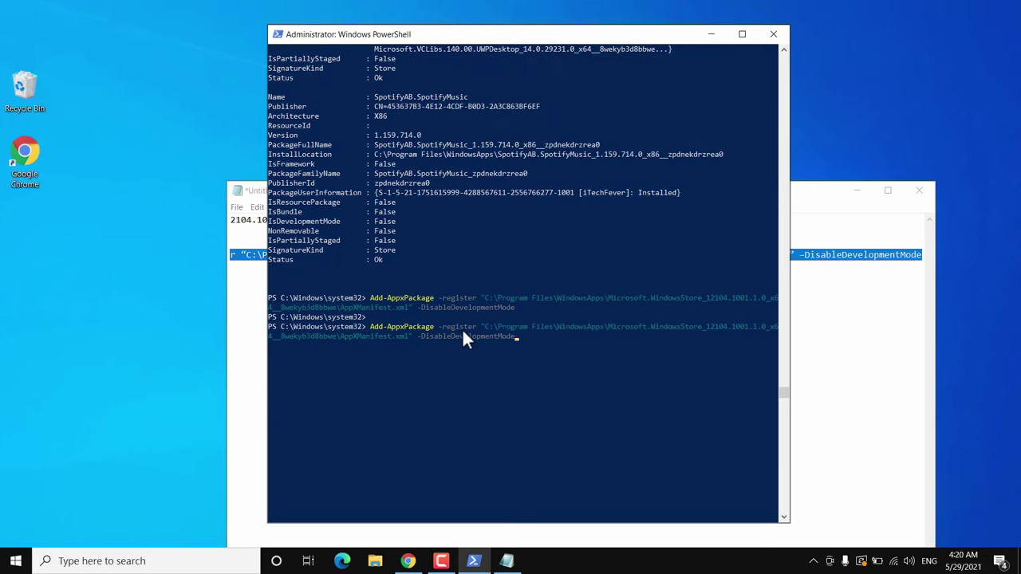
key(Return)
End the PowerShell session with exit and close Notepad without saving the untitled document.
text(exi)
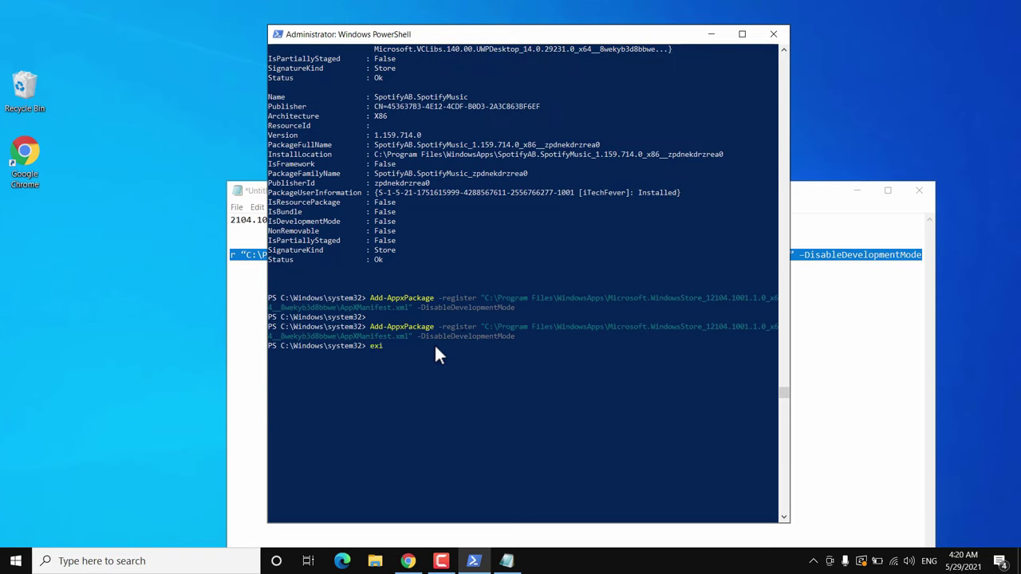
text(t)
key(Return)
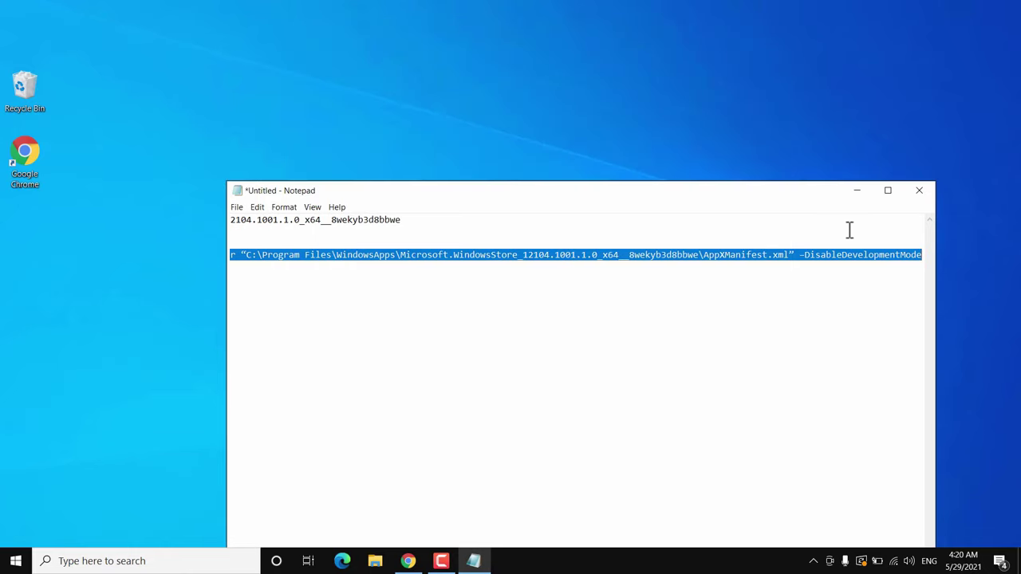
click(921, 190)
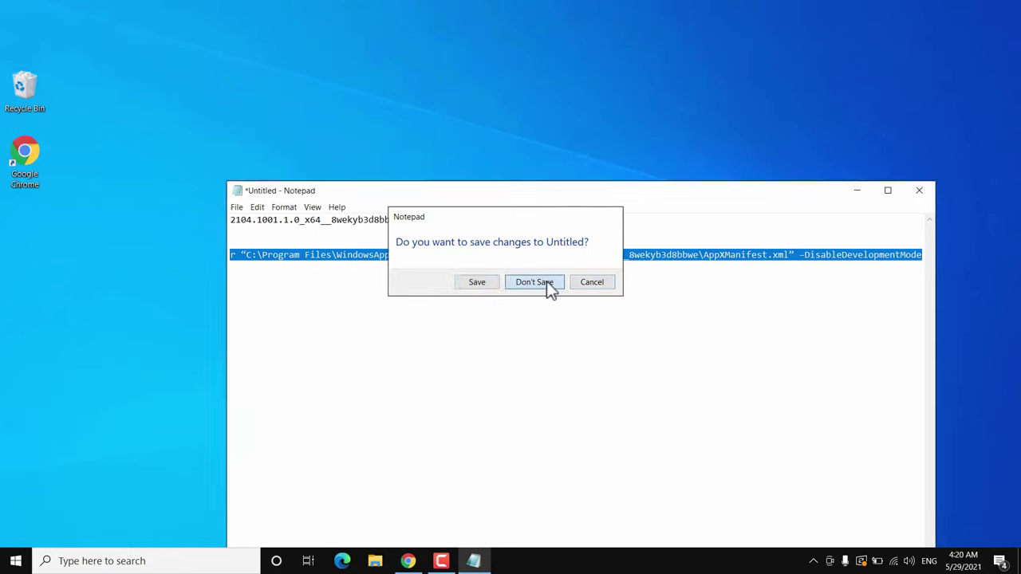
click(533, 282)
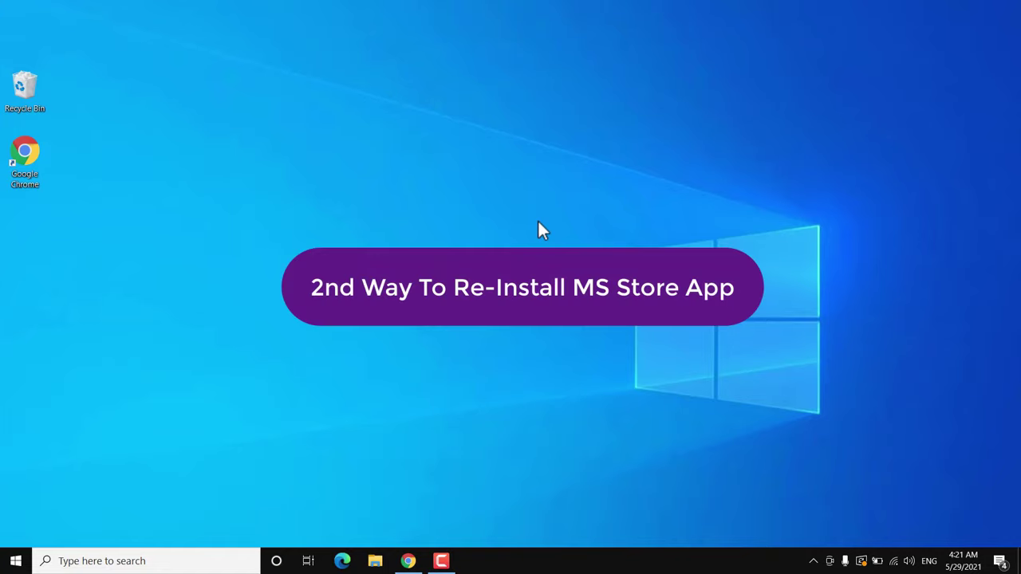
Search Windows for "powe" and open Windows PowerShell as administrator.
click(144, 561)
text(powe)
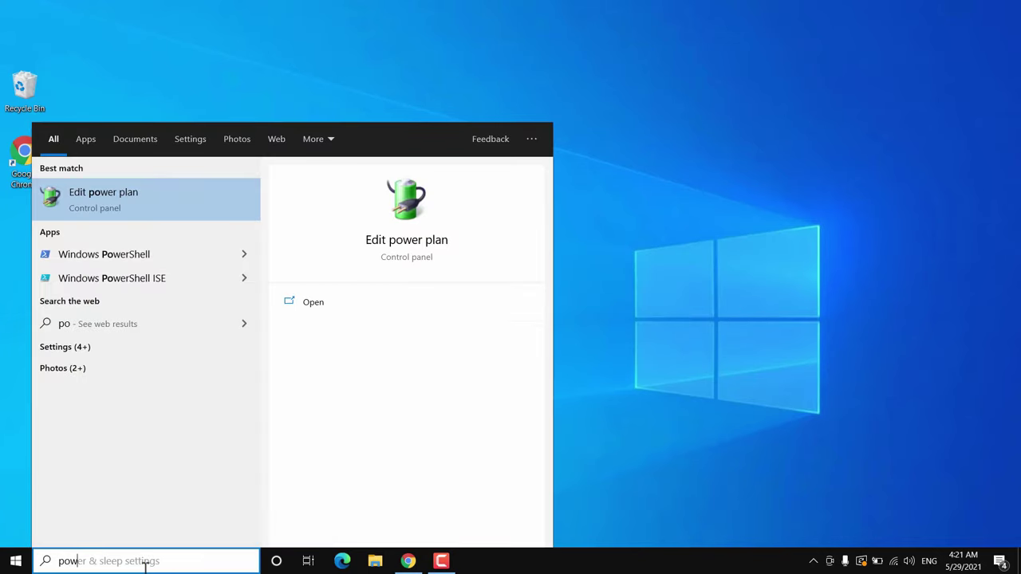
right_click(159, 211)
click(201, 218)
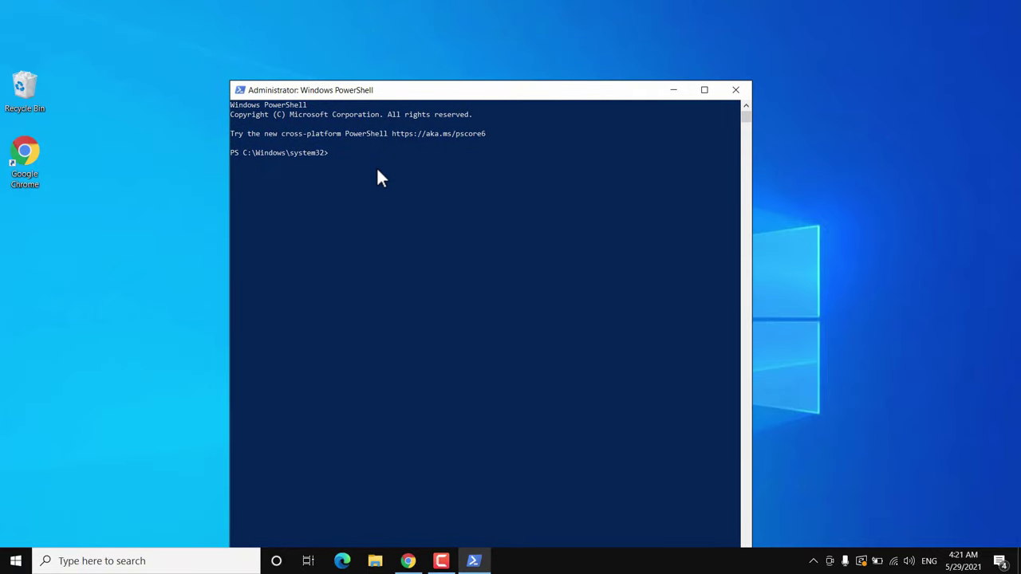
Run Get-AppXPackage *WindowsStore* -AllUsers | Foreach {Add-AppxPackage -DisableDevelopmentMode -Register "$($_.InstallLocation)\AppXManifest.xml"}, and close PowerShell.
key(ctrl+v)
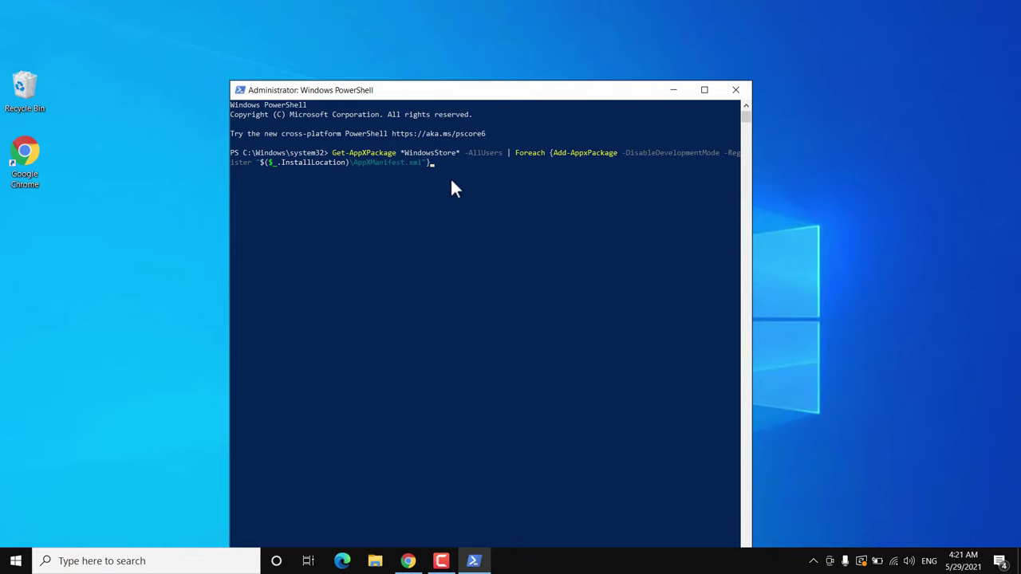
key(Return)
click(736, 90)
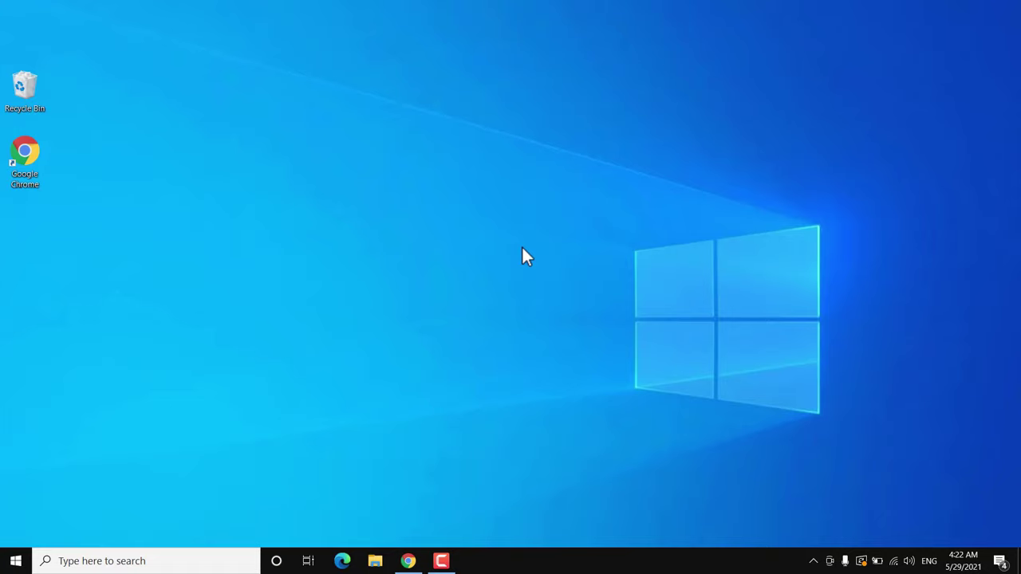
Reopen Windows PowerShell as administrator from a Windows search for "powe" and move its window toward the middle of the desktop.
click(125, 561)
text(powe)
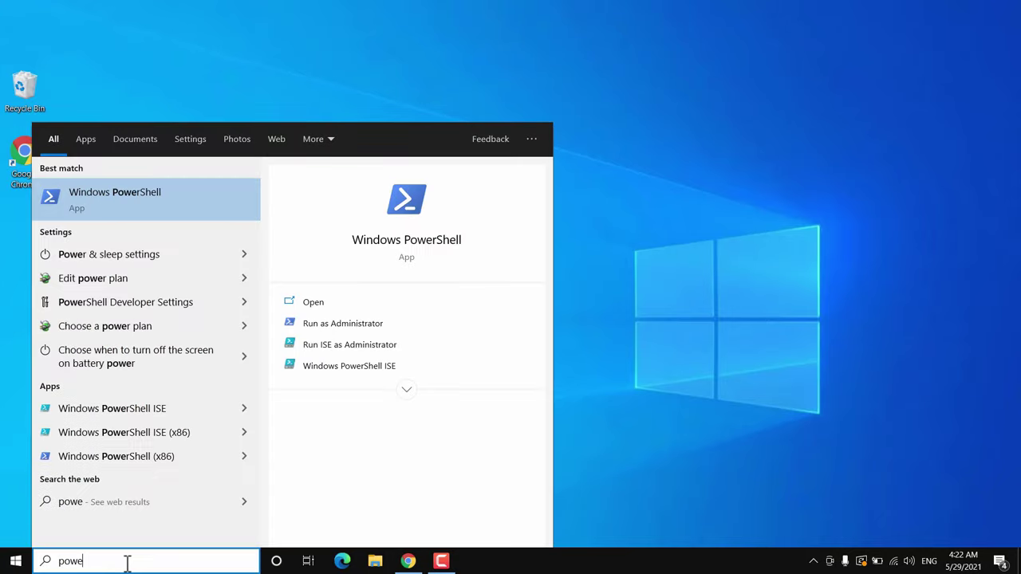
right_click(172, 199)
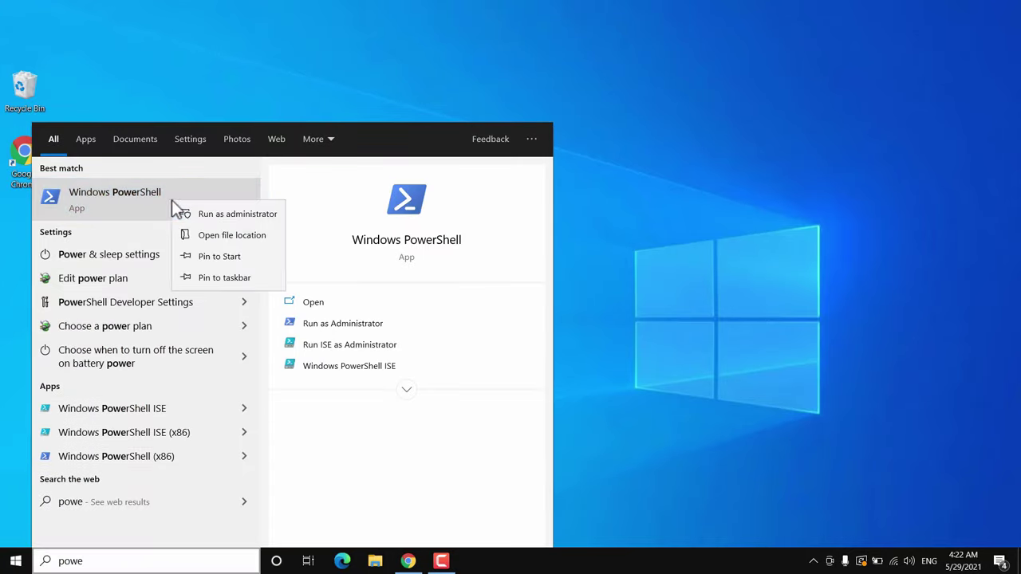
click(191, 214)
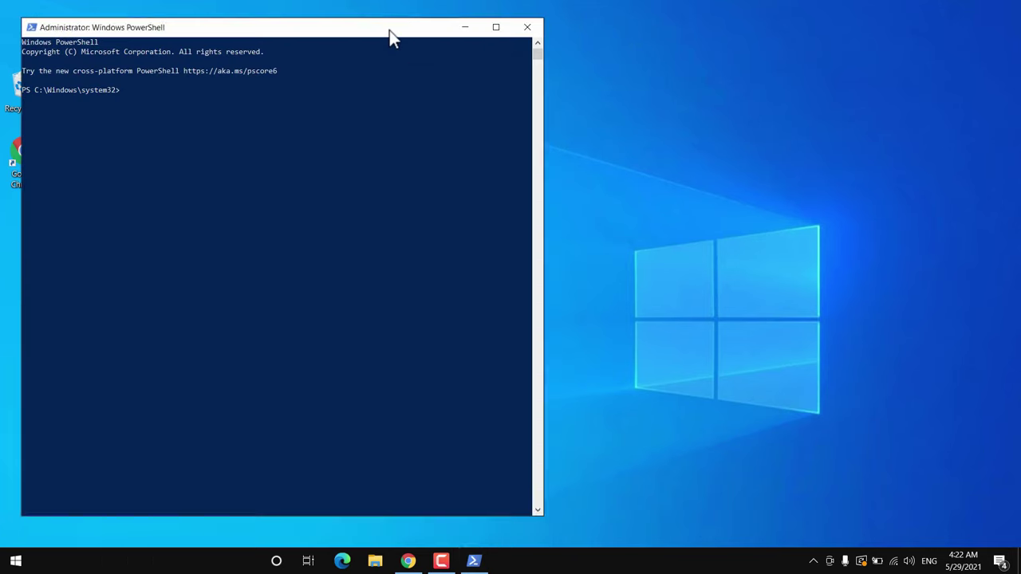
drag(390, 37, 597, 66)
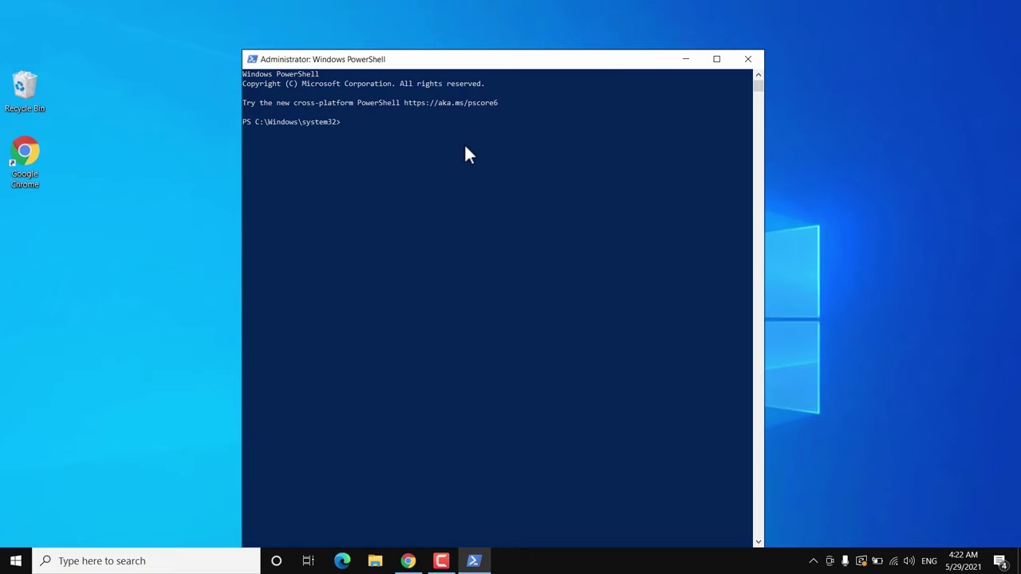
Run Get-AppxPackage -AllUsers| Foreach {Add-AppxPackage -DisableDevelopmentMode -Register "$($_.InstallLocation)\AppXManifest.xml"} to re-register all apps, and end the session with exit.
text(Get-AppxPackage -AllUsers| Foreach {Add-AppxPackage -DisableDevelopmentMode -Register "$($_.InstallLocation)\AppXManifest.xml"})
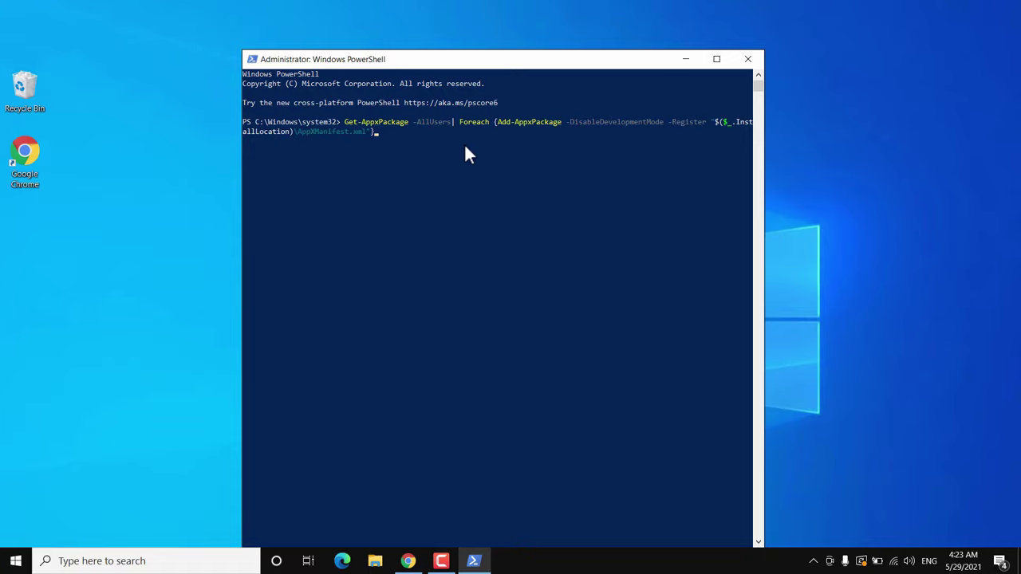
key(Return)
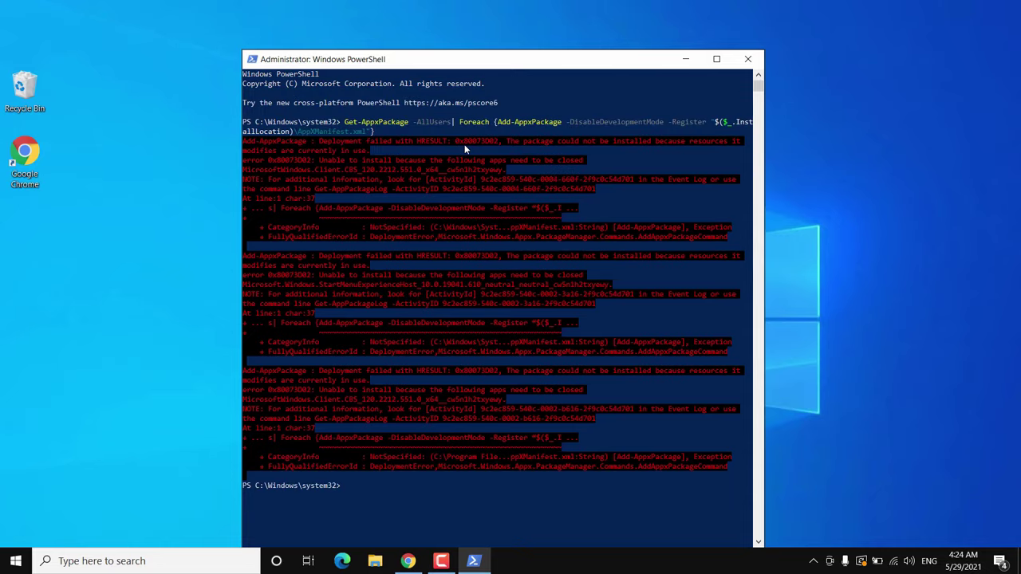
text(exit)
key(Return)
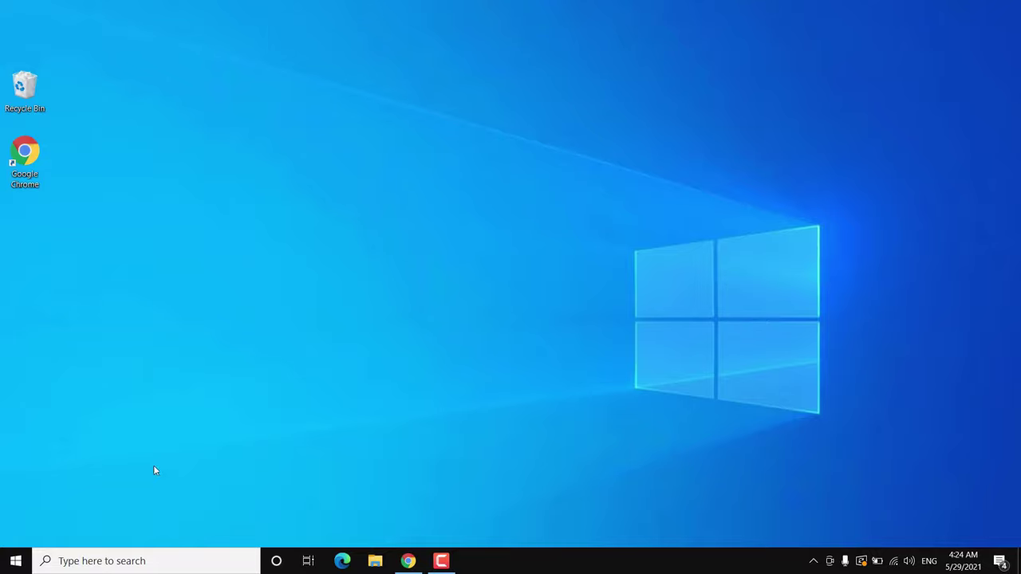
Search Windows for "mic", open Microsoft Store to check that it launches, and close it.
click(57, 562)
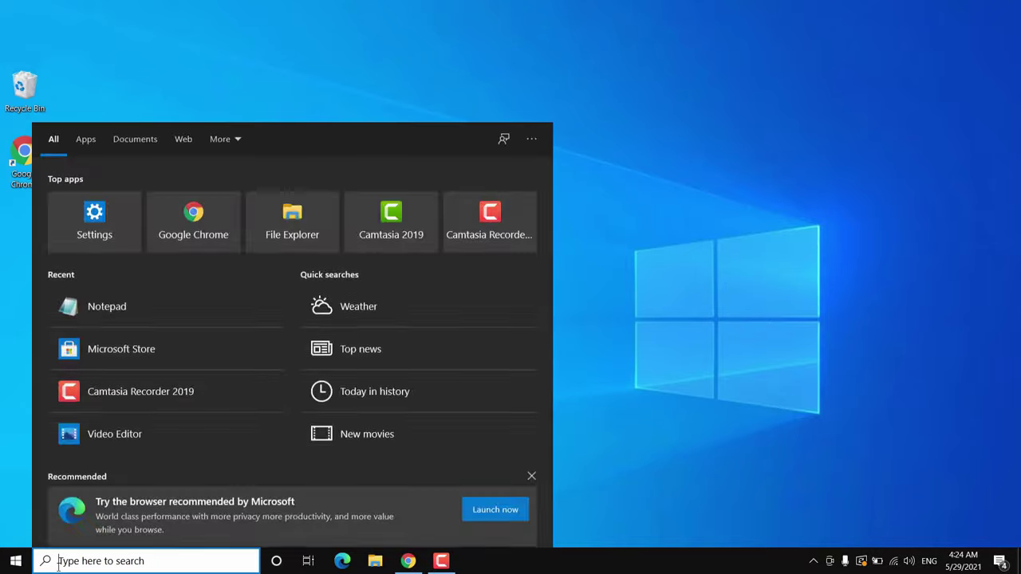
text(mic)
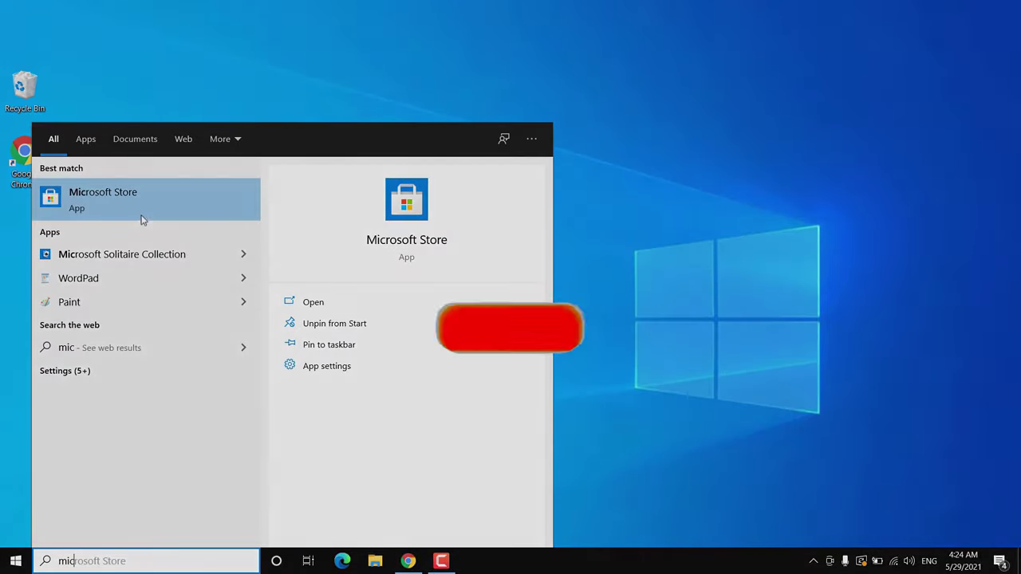
click(141, 214)
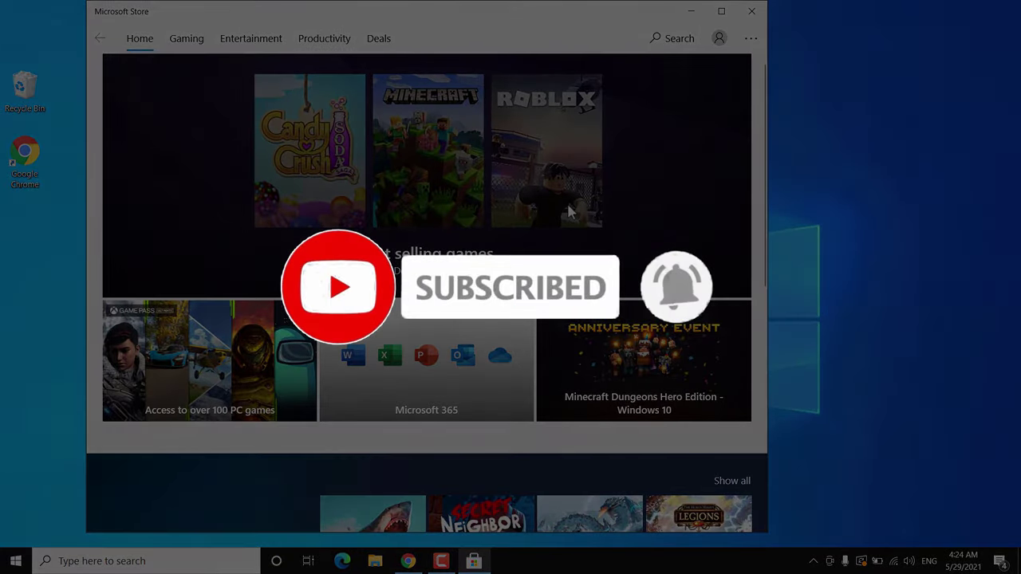
click(752, 12)
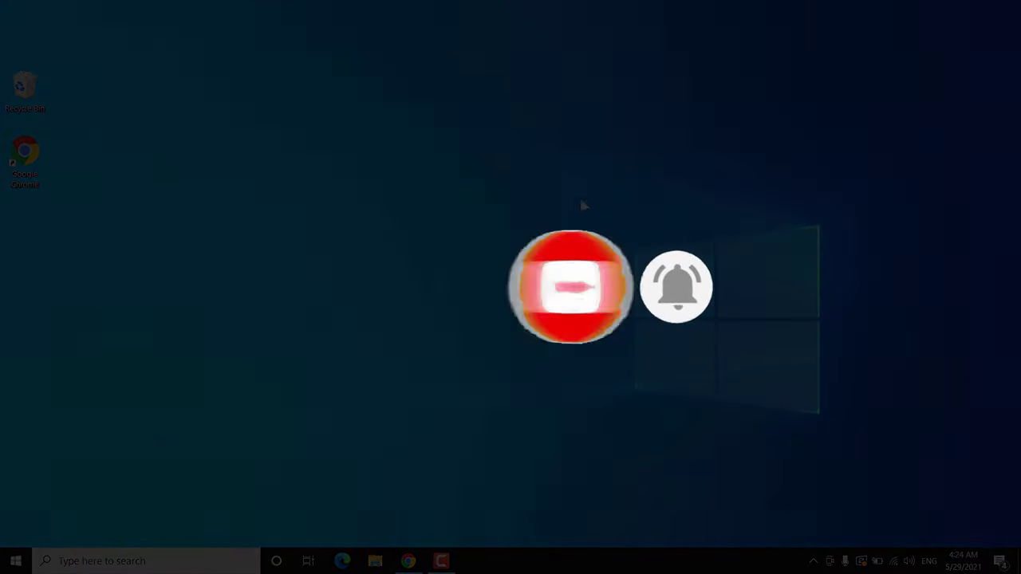